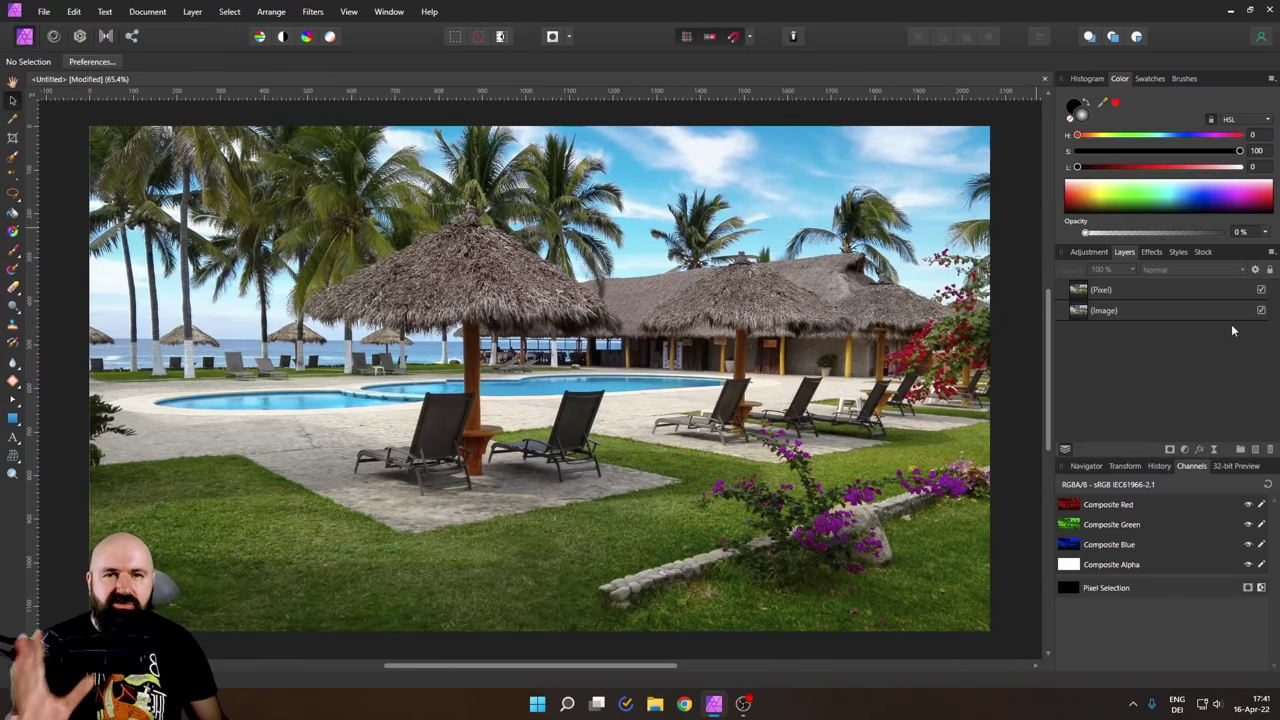
Step: Hide and then re-show the Pixel layer to preview the photo without it
left_click(1261, 289)
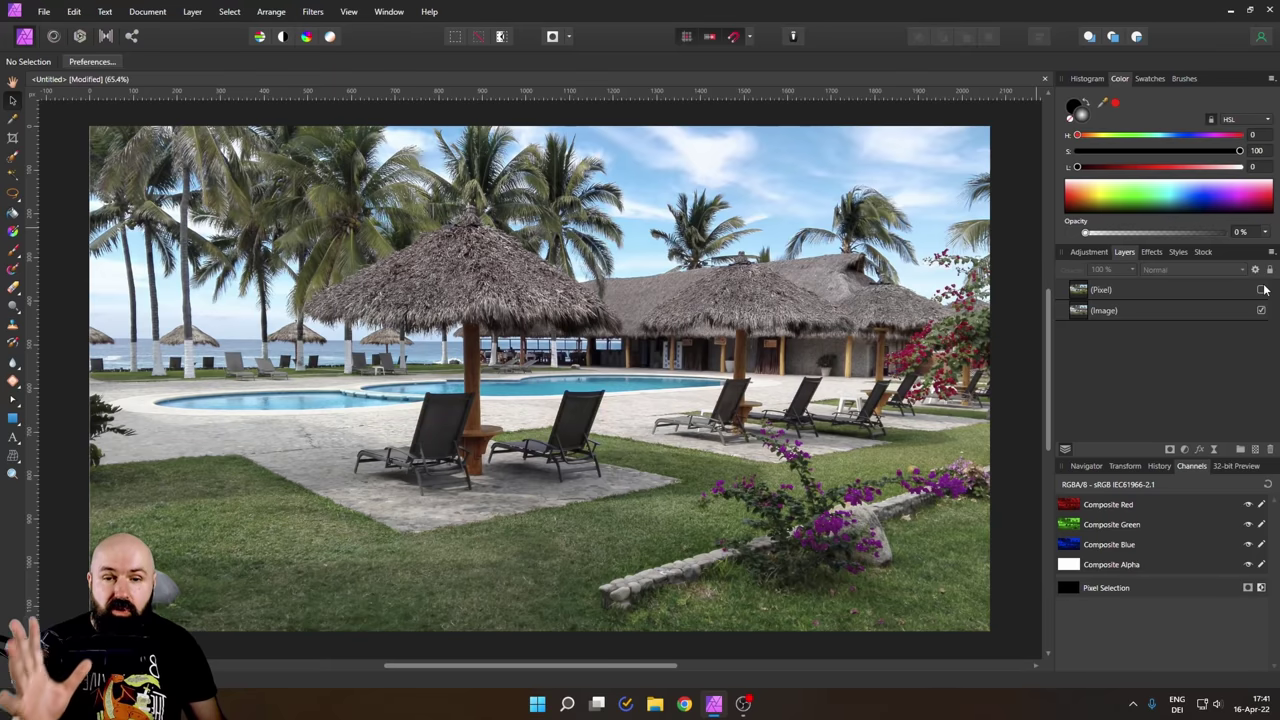
left_click(1261, 289)
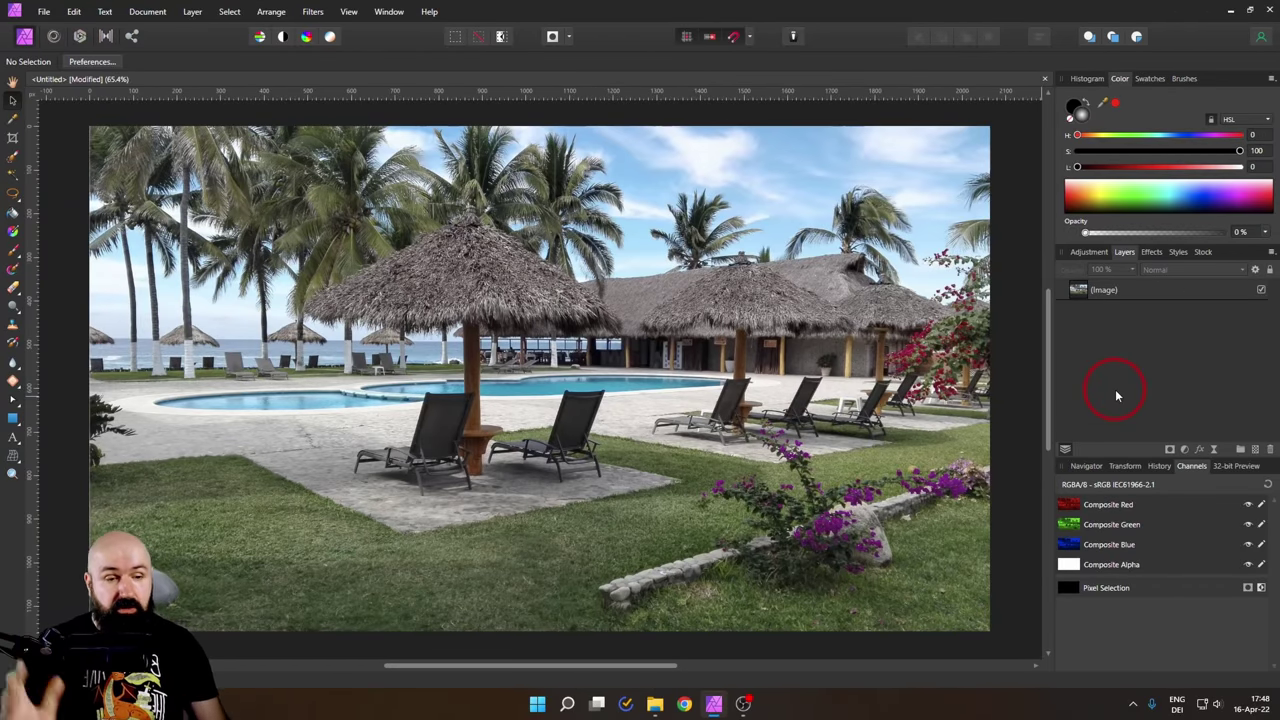
Step: Add a Curves adjustment to the photo and switch it to LAB mode
left_click(1185, 452)
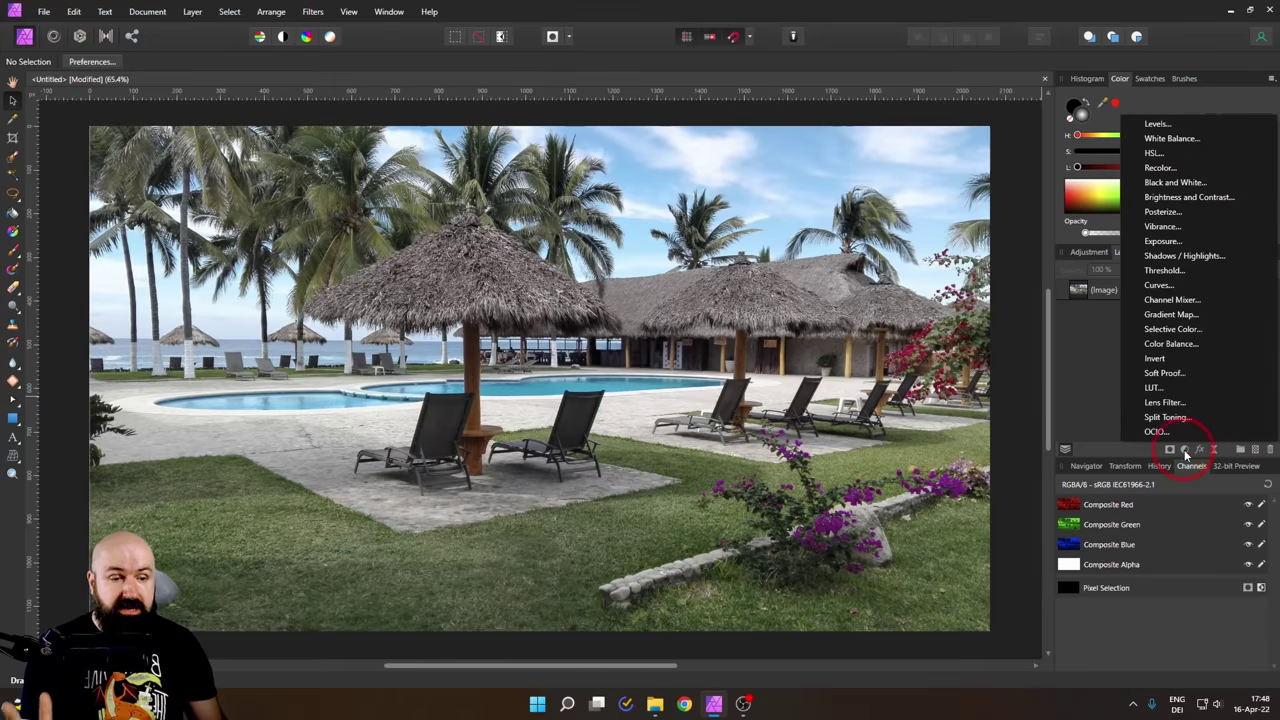
left_click(1160, 285)
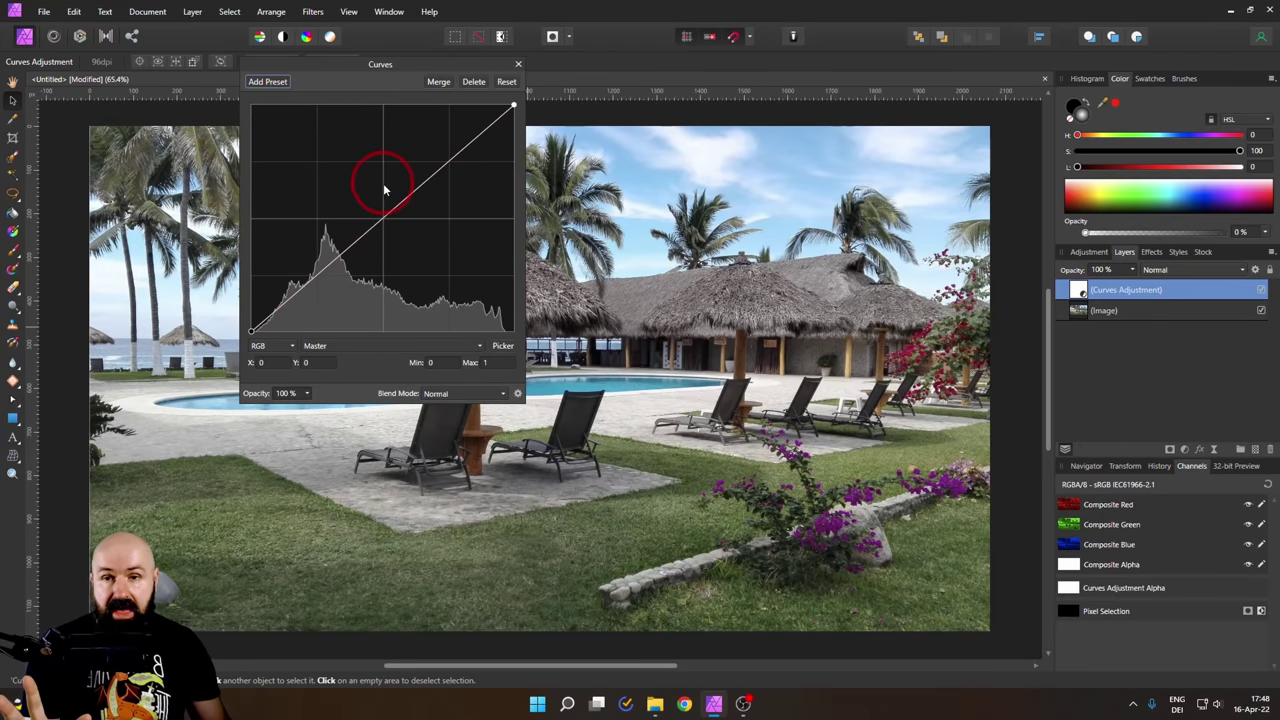
left_click(272, 352)
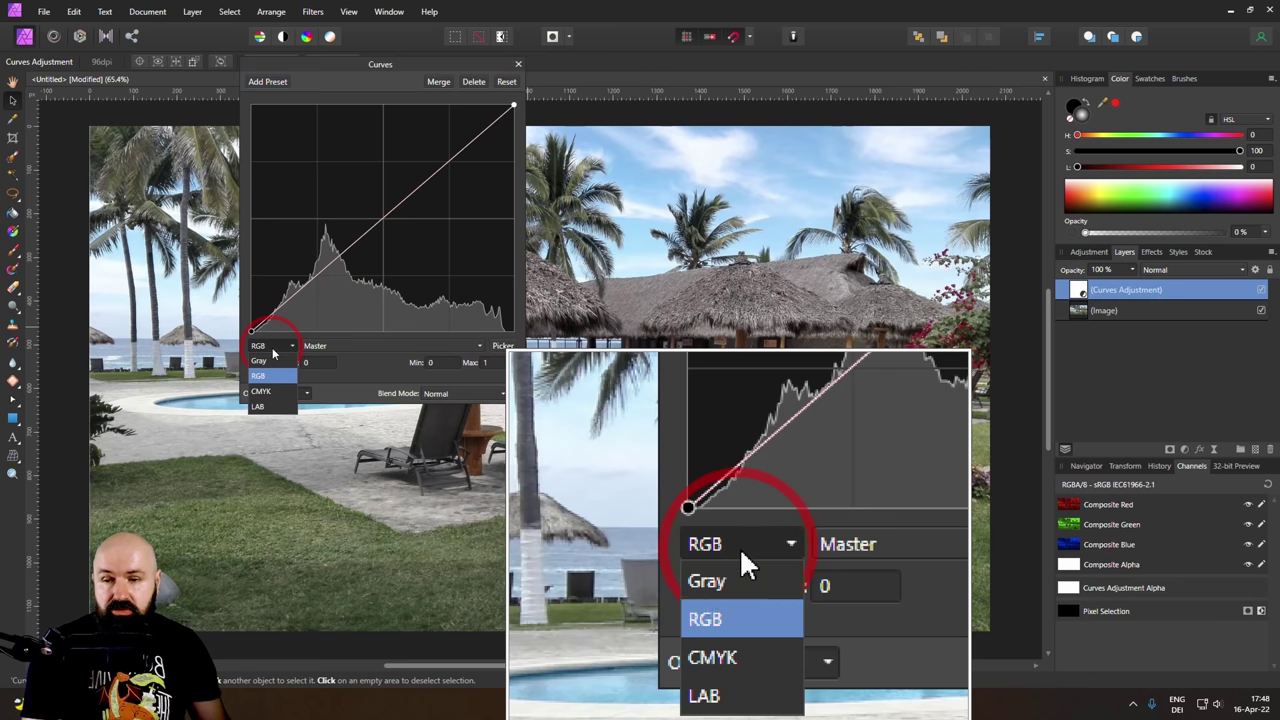
left_click(262, 406)
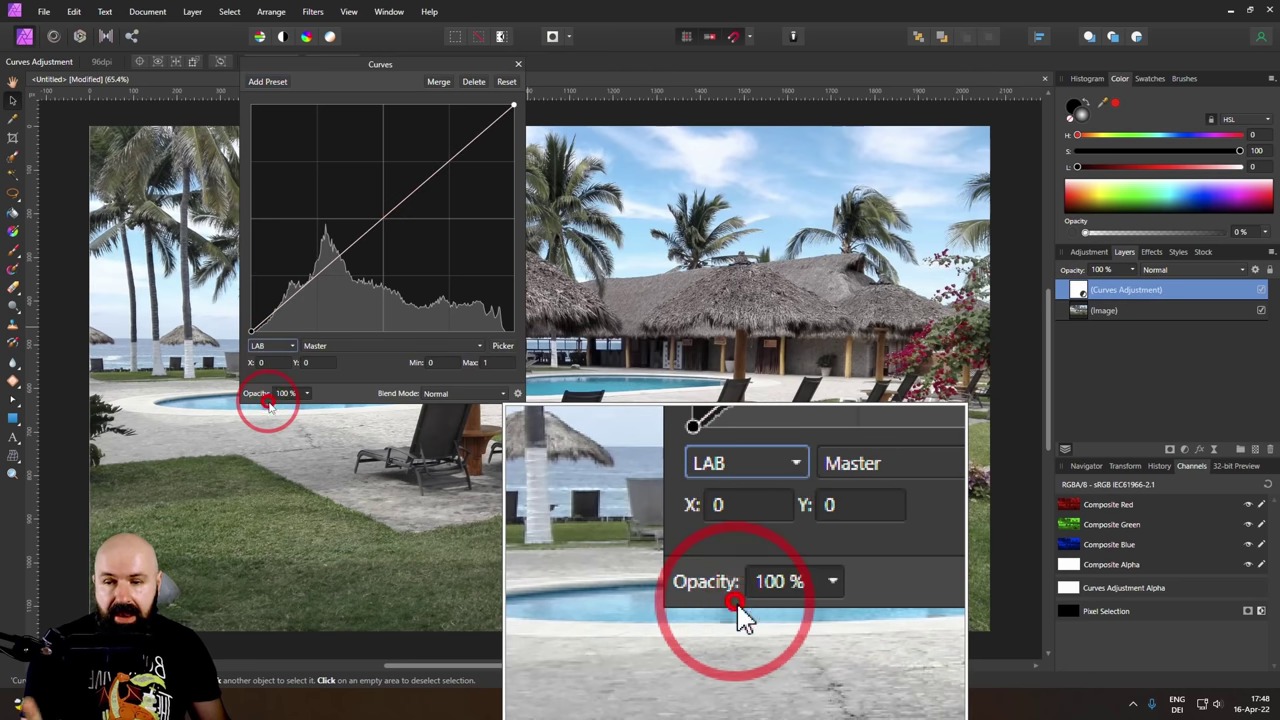
Step: Choose the AOpponent channel for editing in the LAB curves
left_click(333, 348)
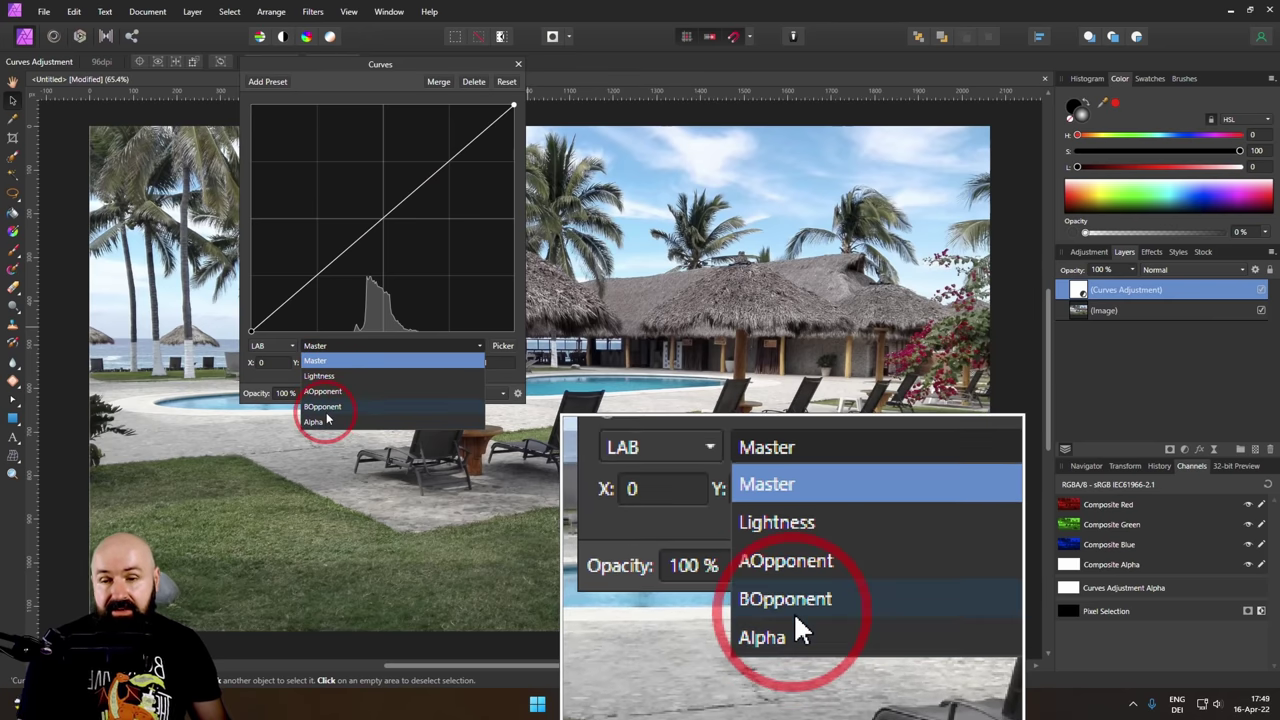
left_click(338, 360)
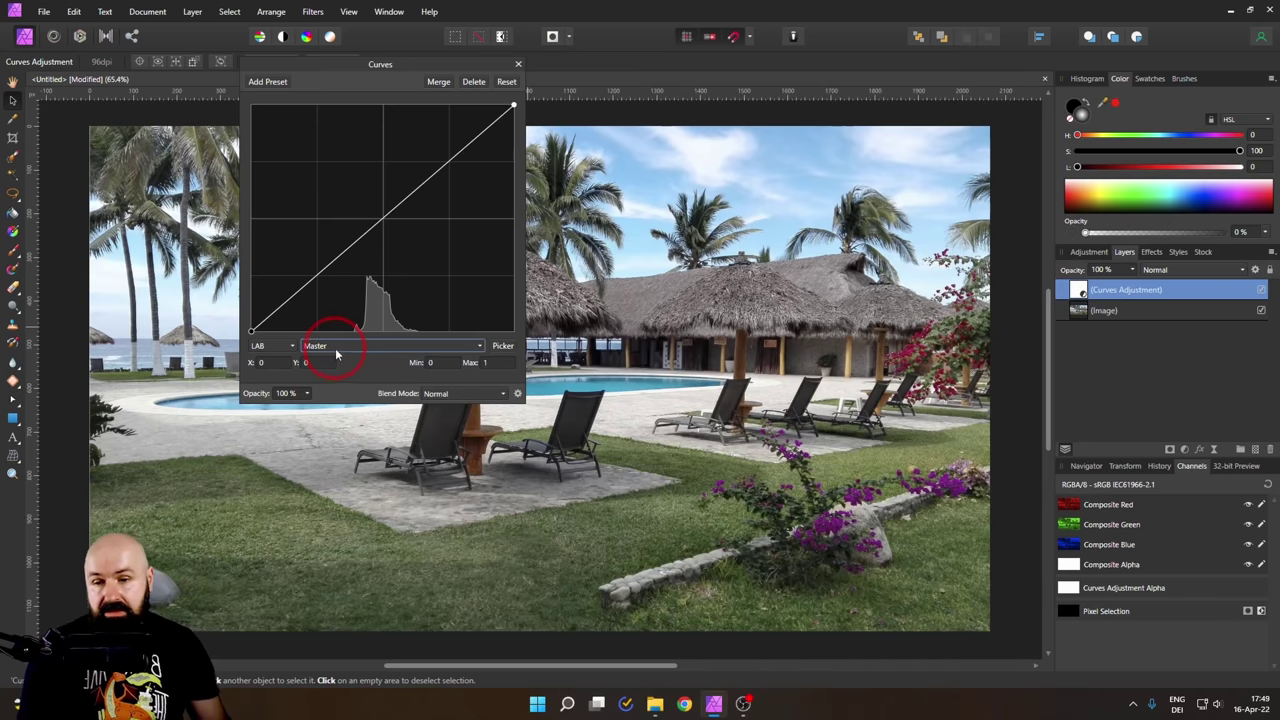
left_click(336, 349)
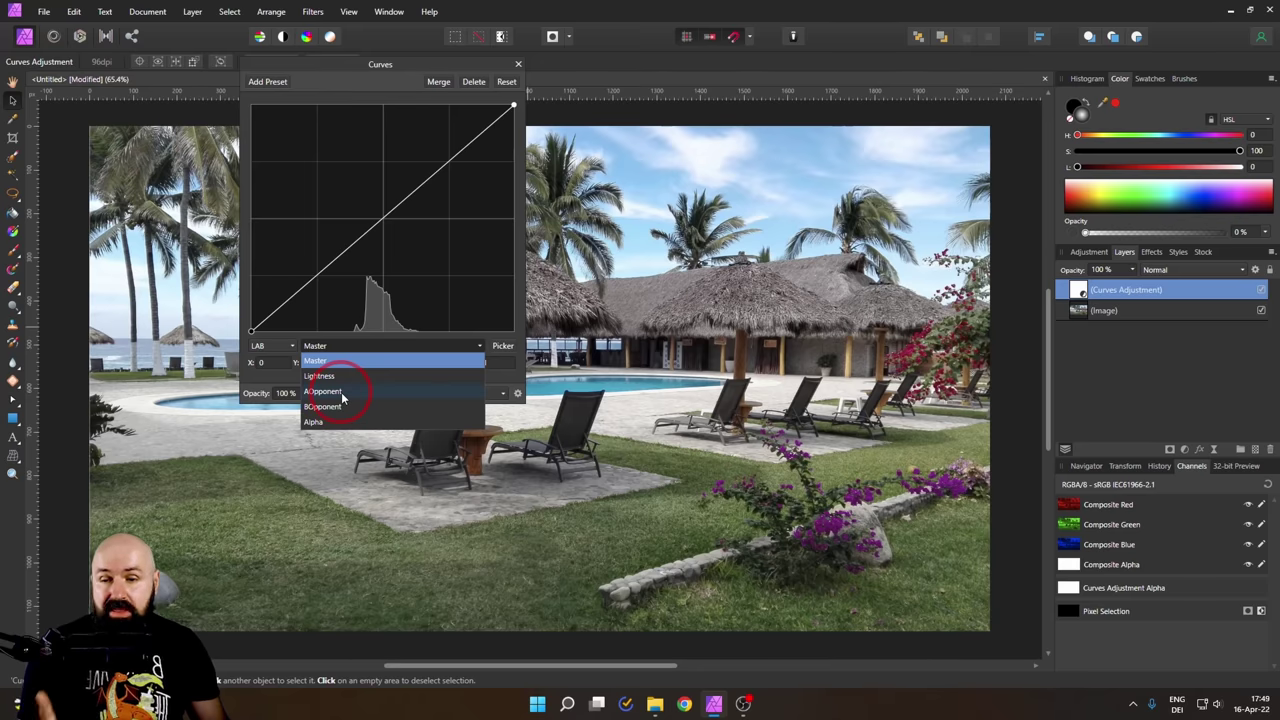
left_click(343, 392)
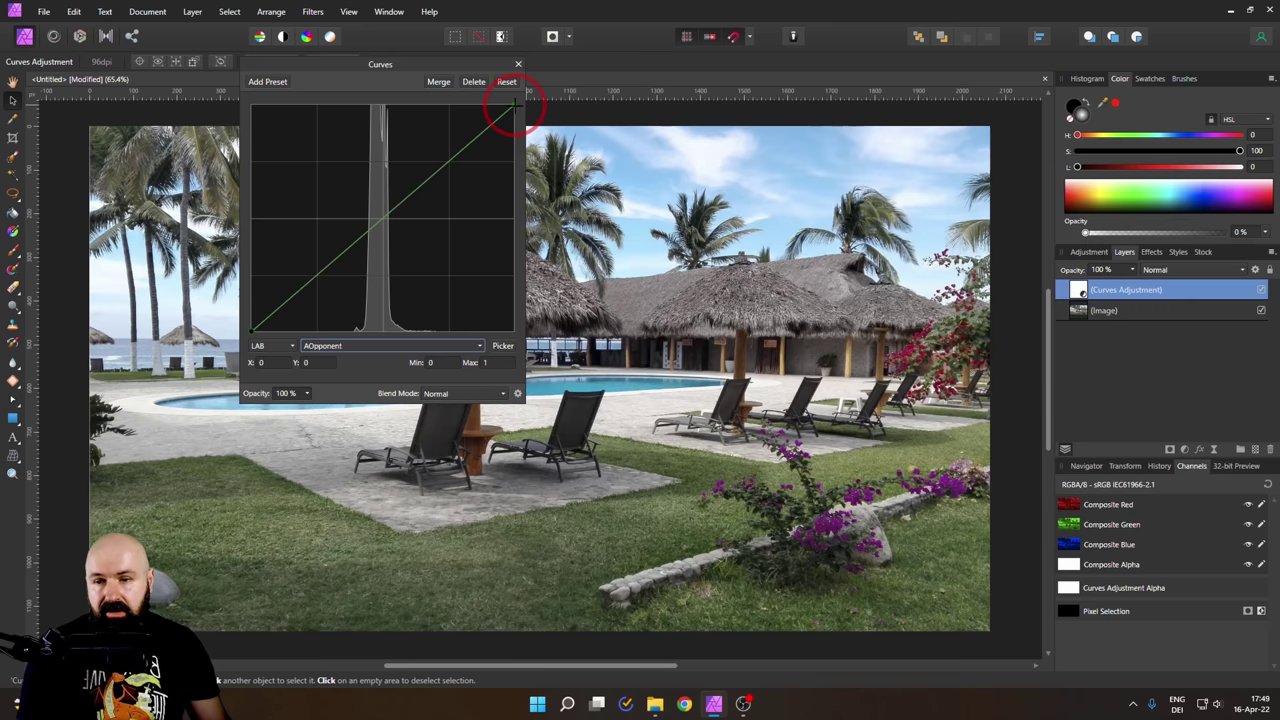
Step: Move the AOpponent curve's end points to X 0.2 and X 0.8
left_click(263, 363)
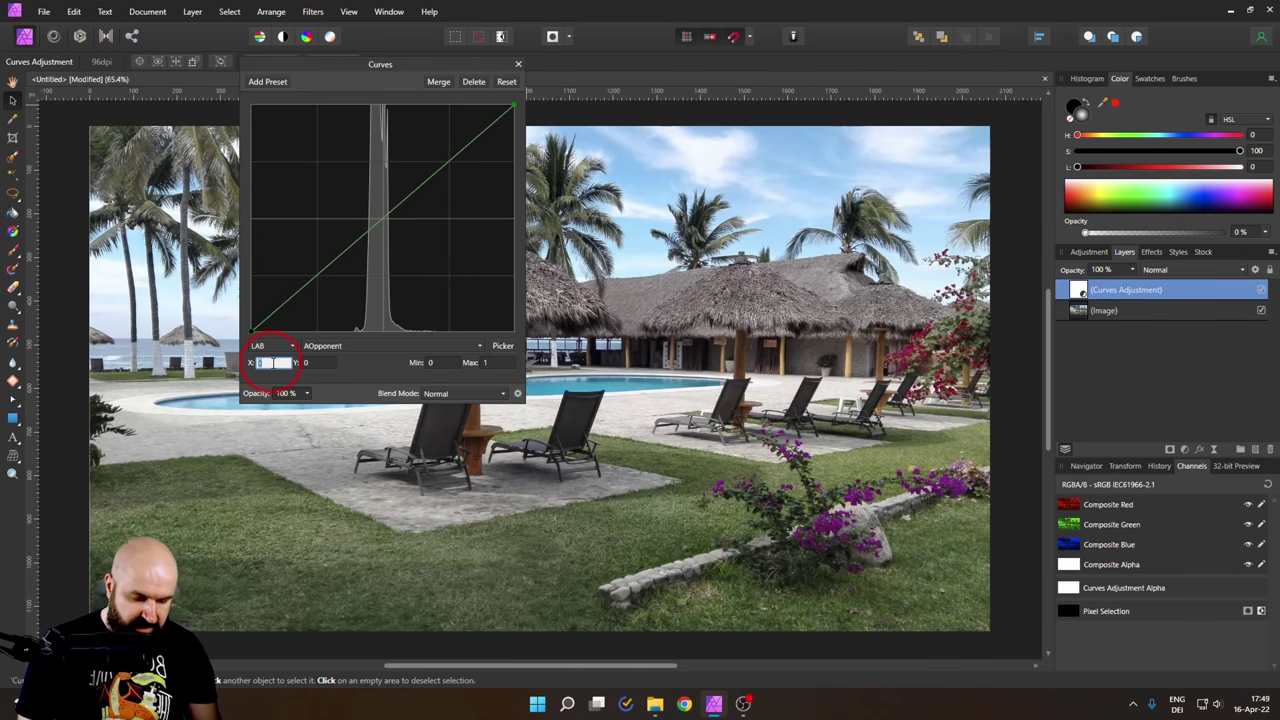
type("2")
key("Return")
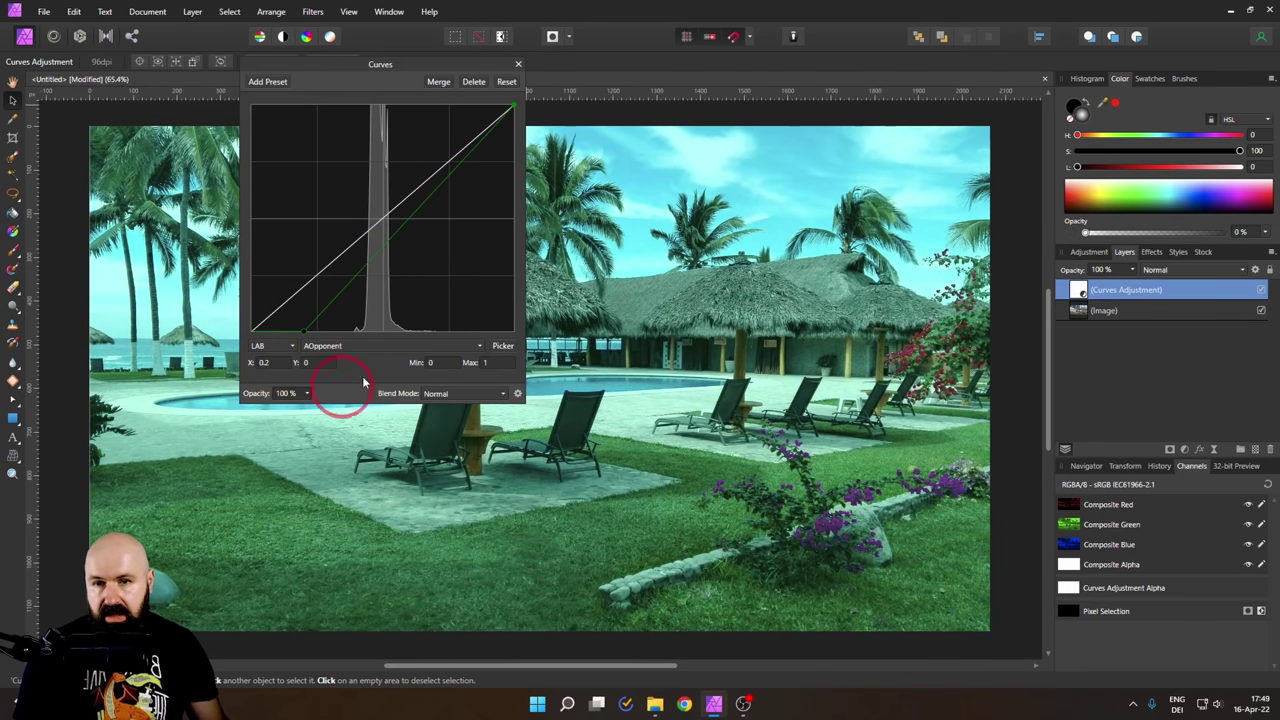
left_click(512, 104)
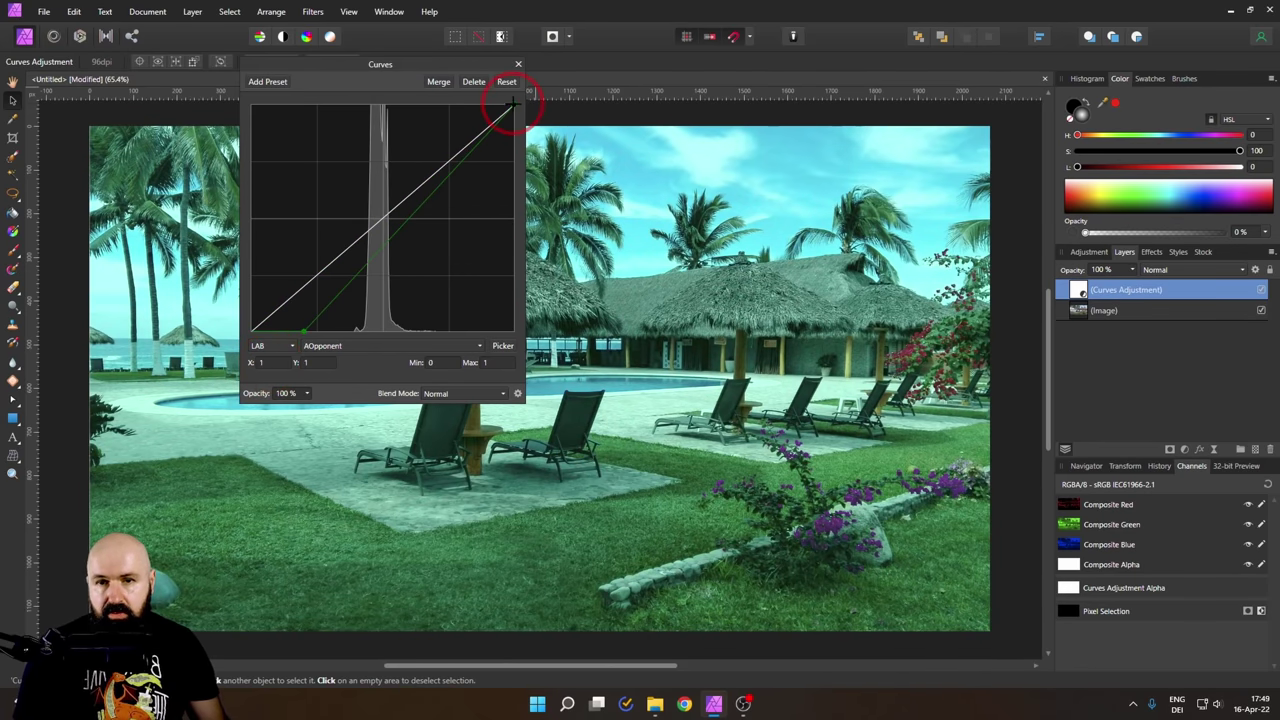
left_click(273, 362)
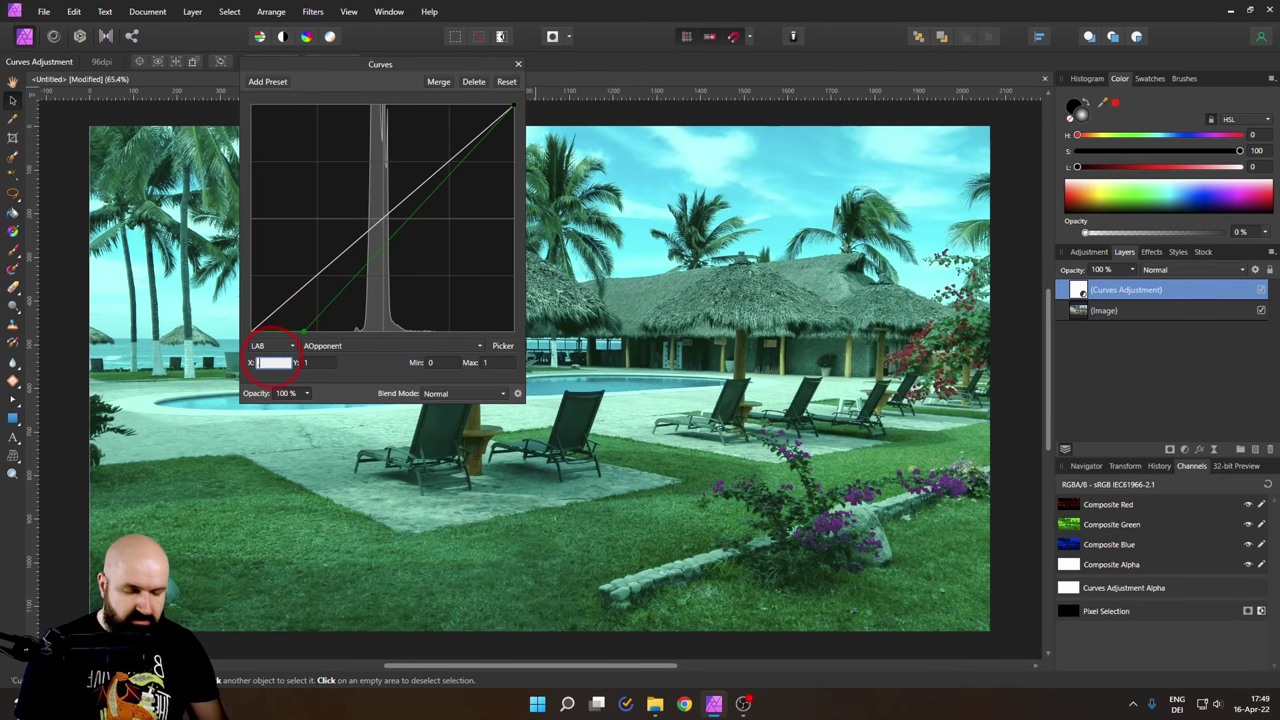
type("0.8")
key("Return")
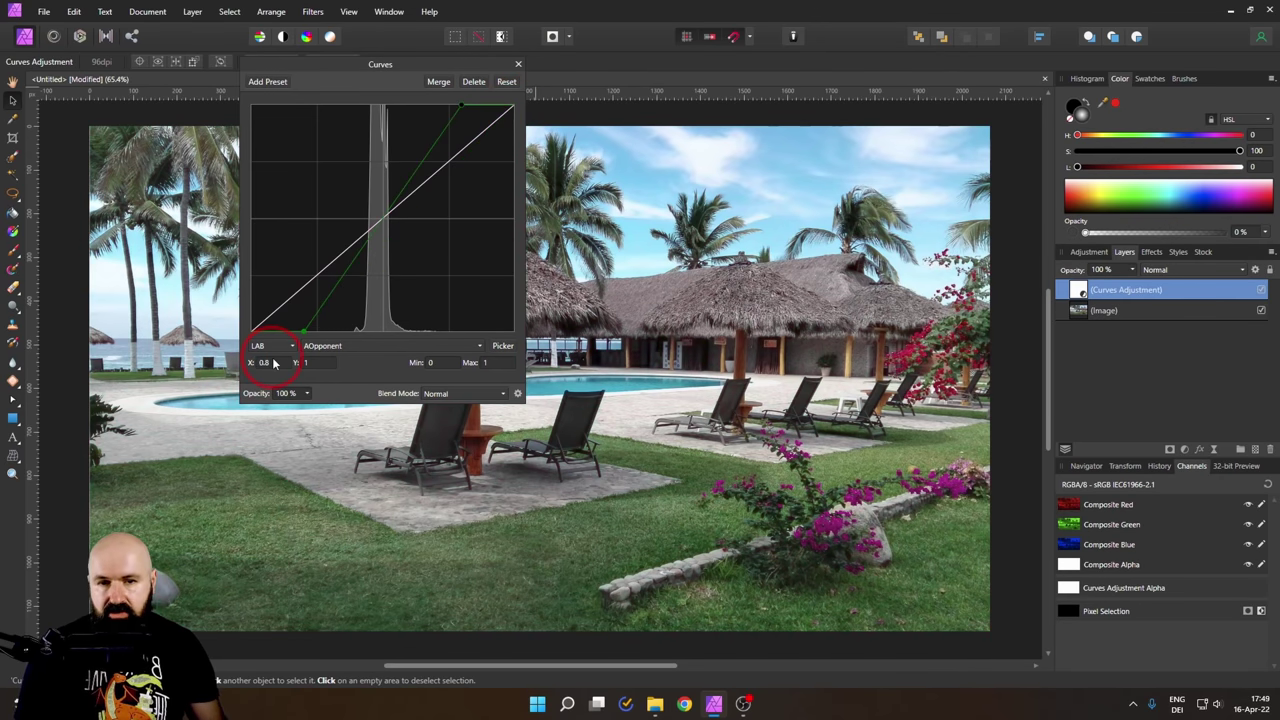
Step: Set the BOpponent curve's end points to X 0.2 and X 0.8 as well
left_click(338, 345)
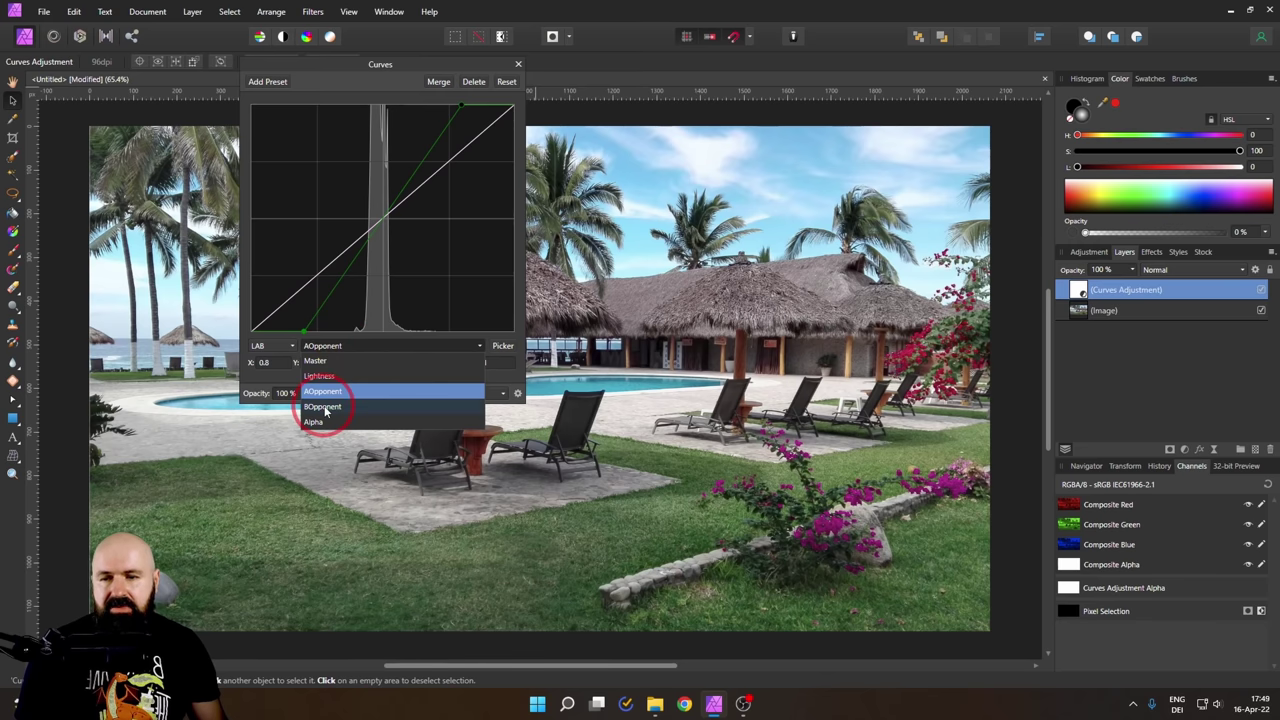
left_click(325, 408)
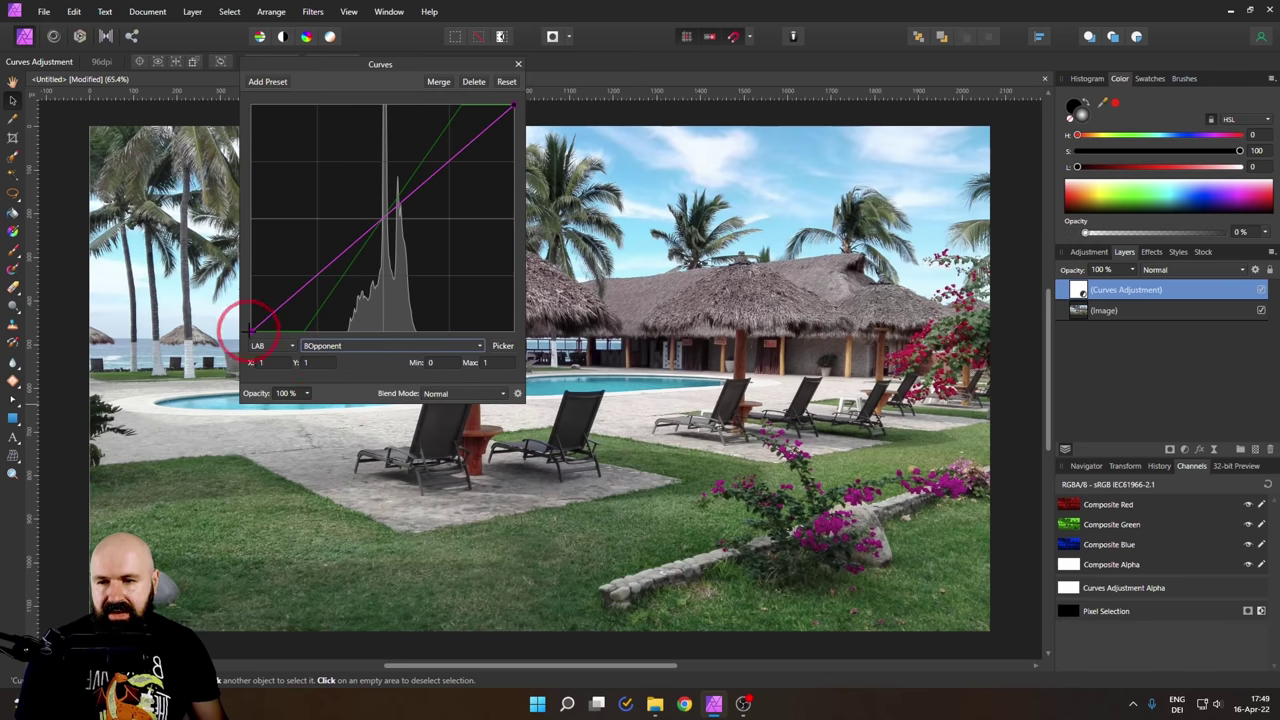
left_click(250, 330)
left_click(274, 362)
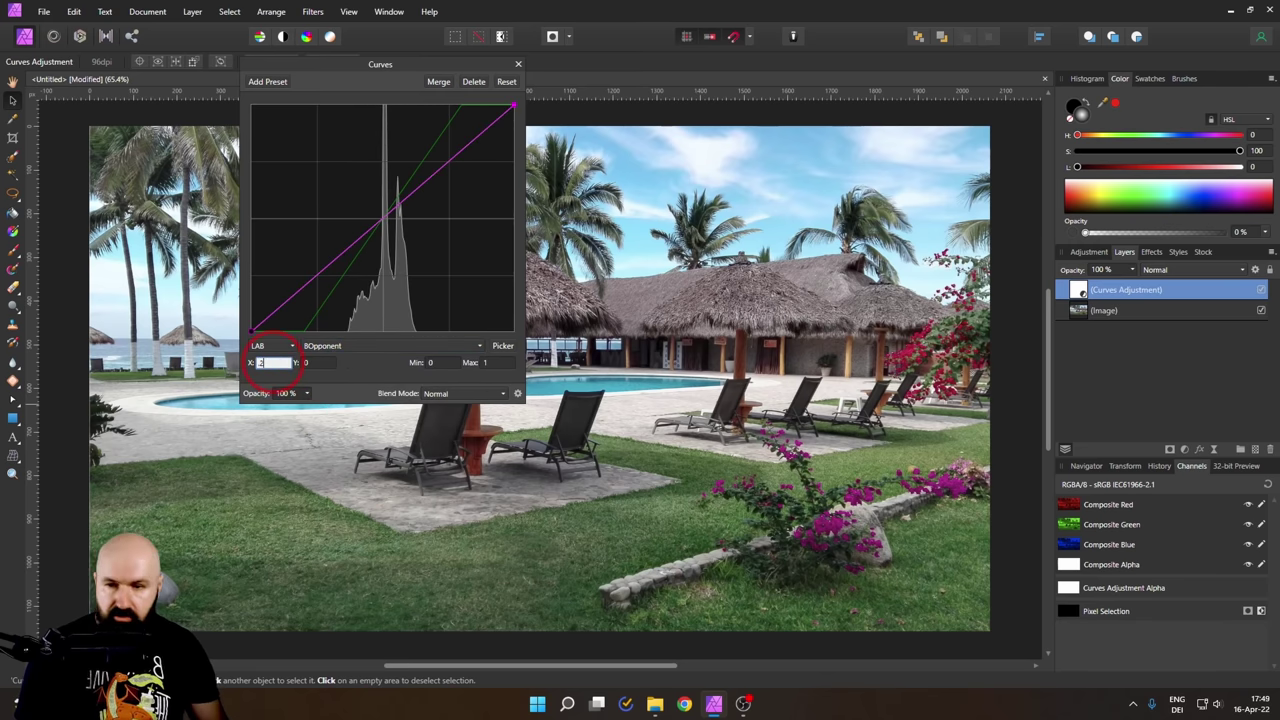
key("Return")
left_click(512, 106)
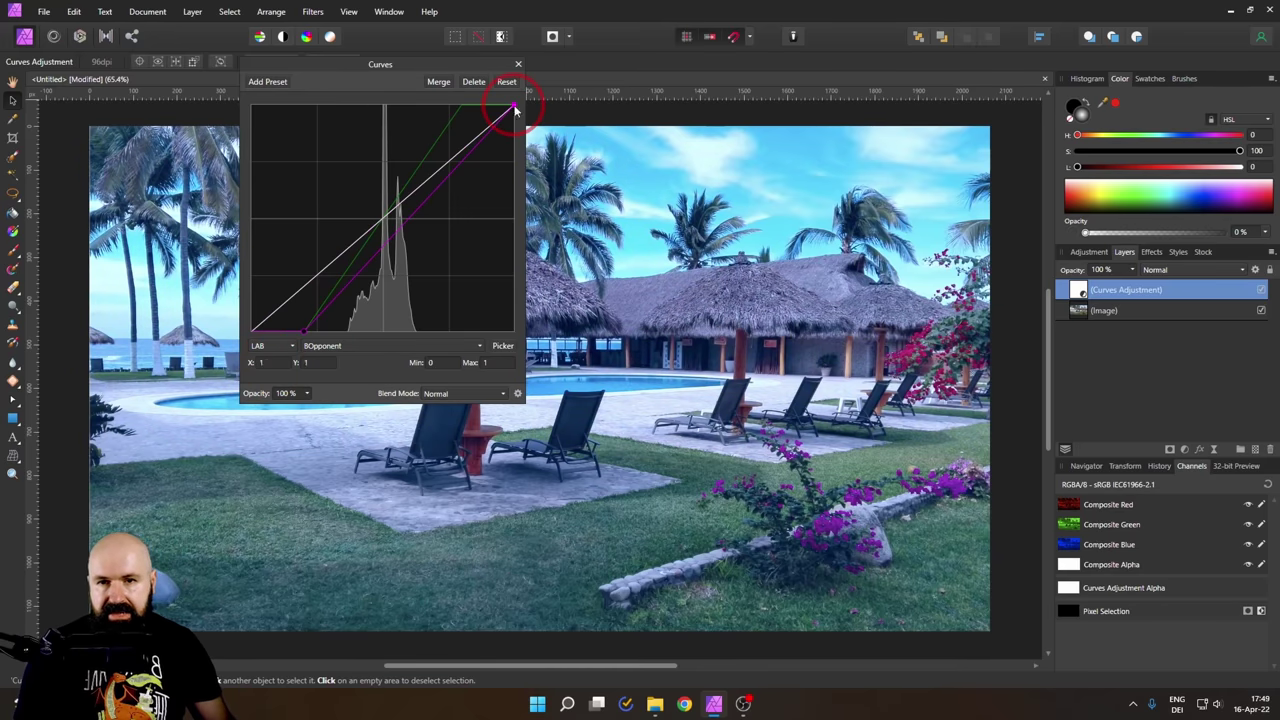
left_click(274, 362)
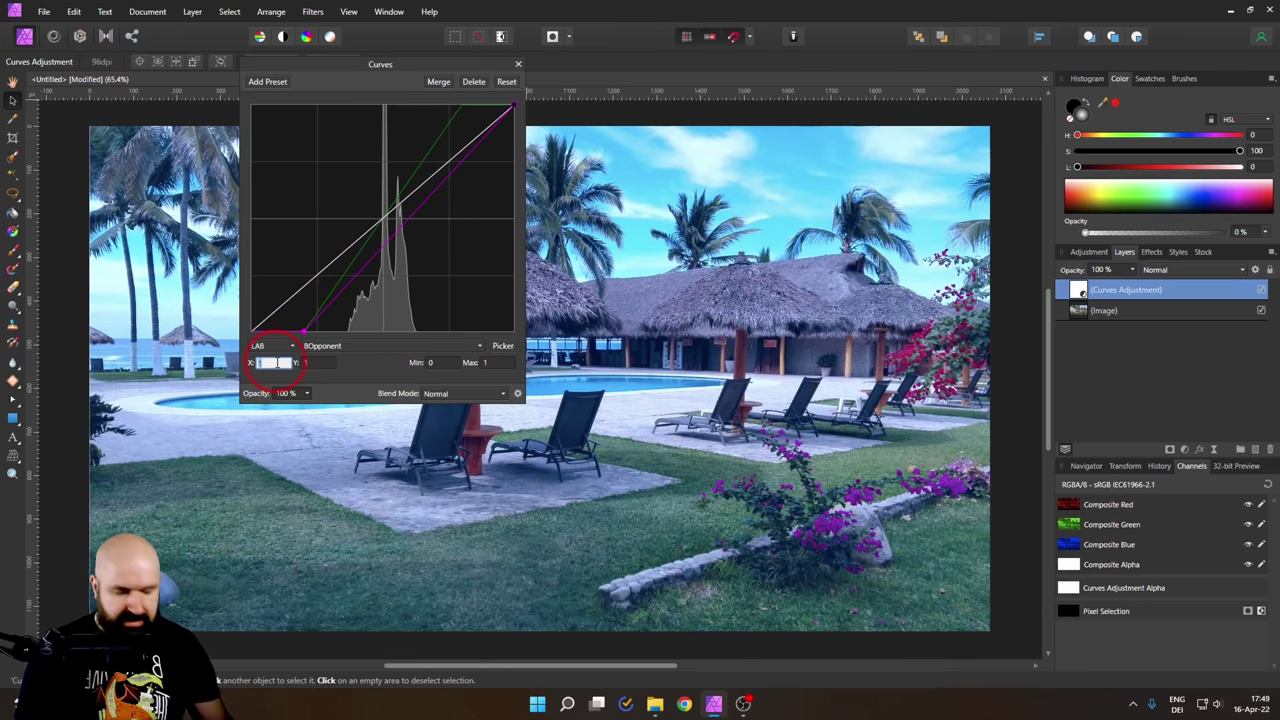
type("0.8")
key("Return")
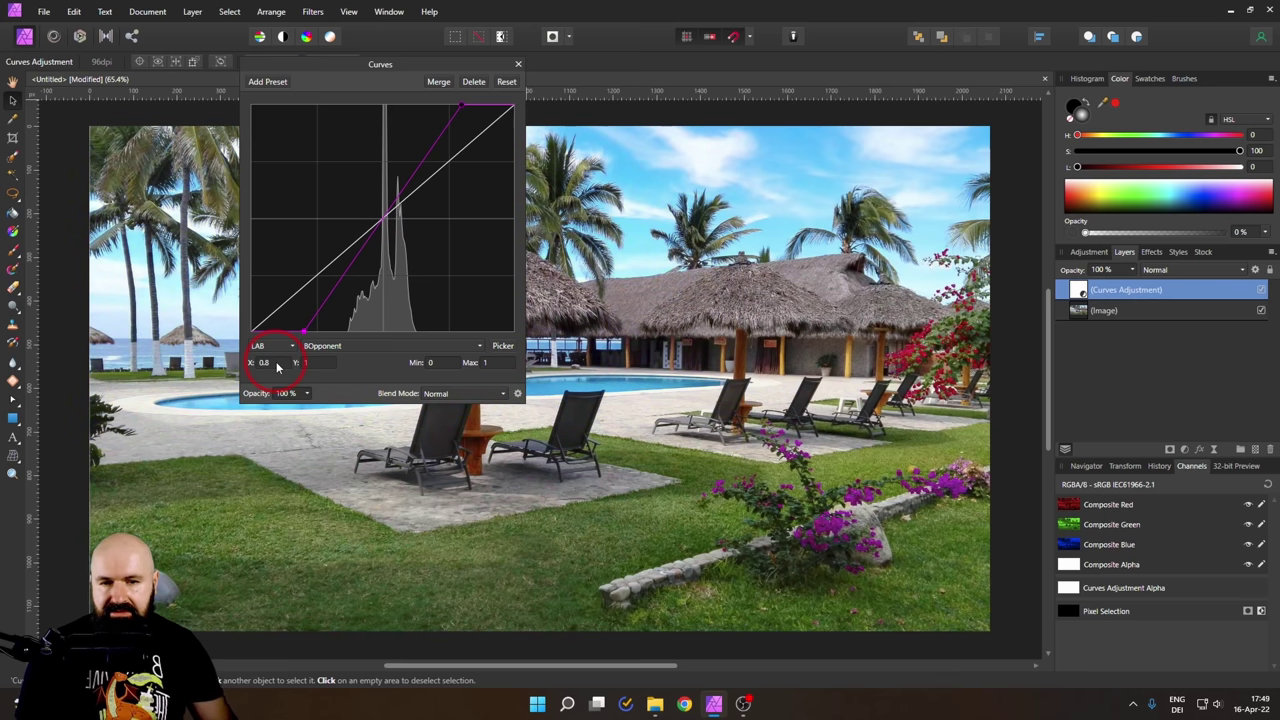
left_click_drag(382, 64, 1240, 180)
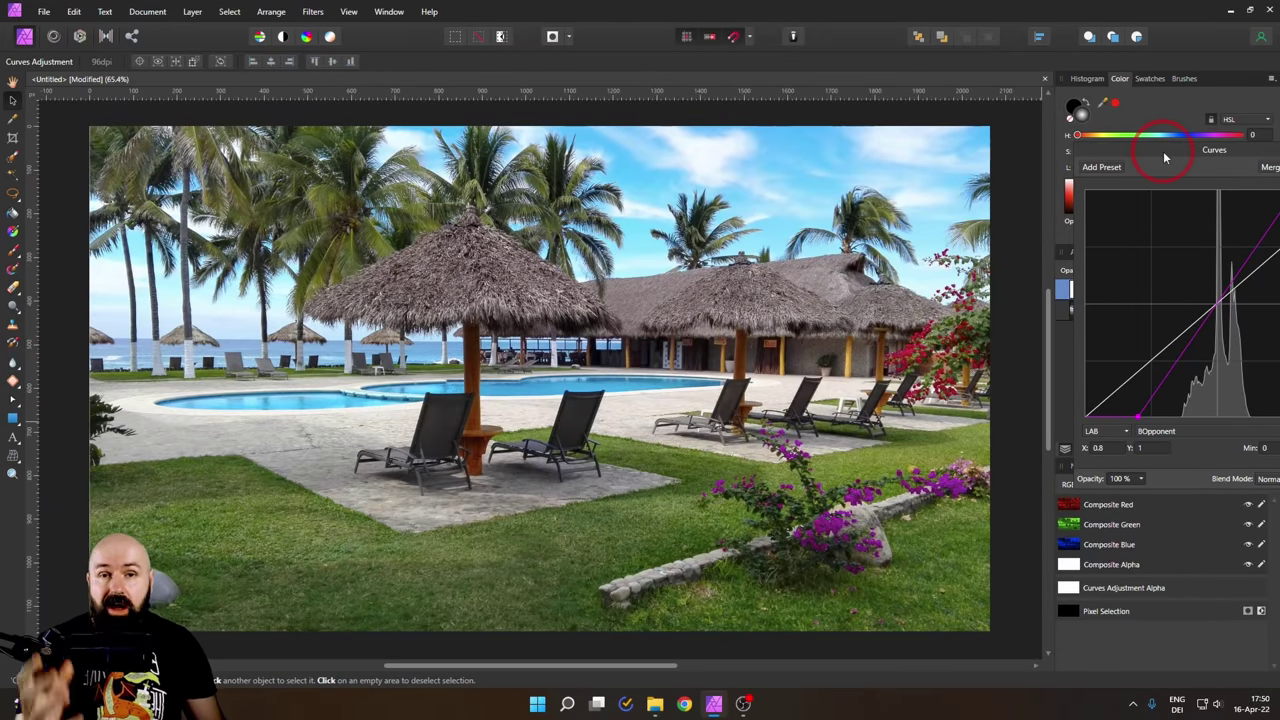
Step: Pull the Curves settings back over the photo and close them
left_click_drag(1164, 157, 910, 270)
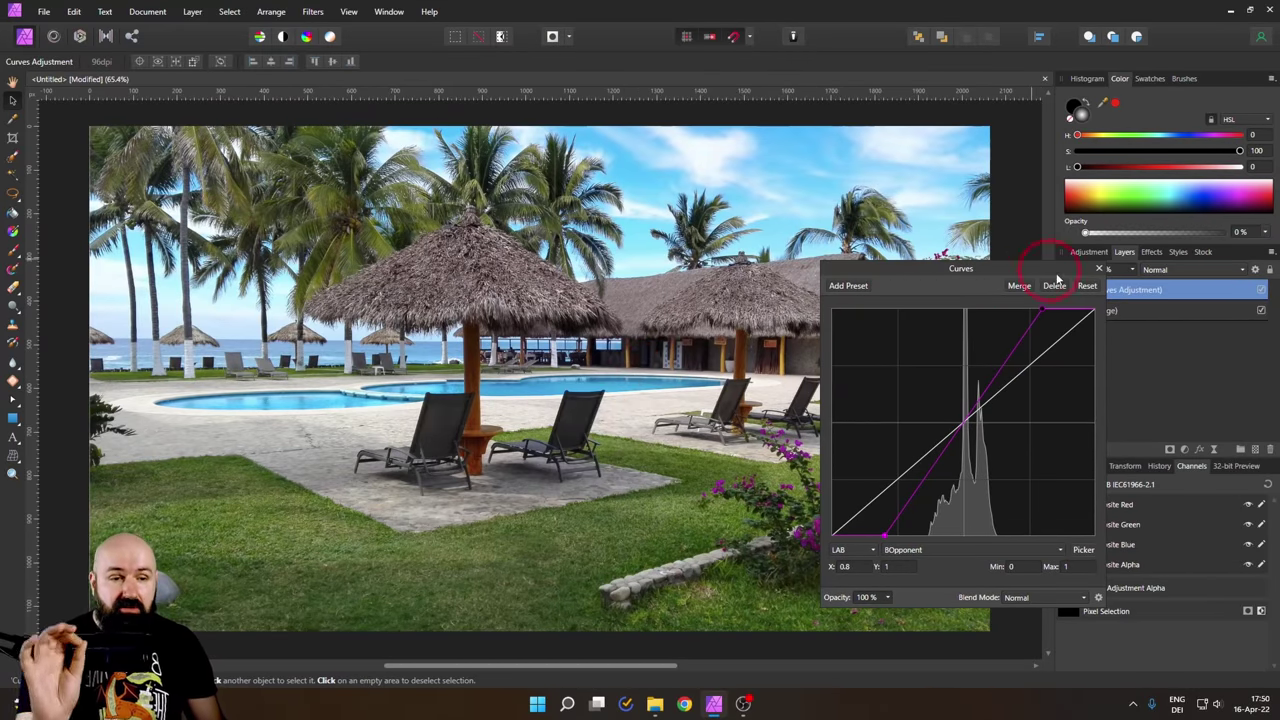
left_click(1099, 268)
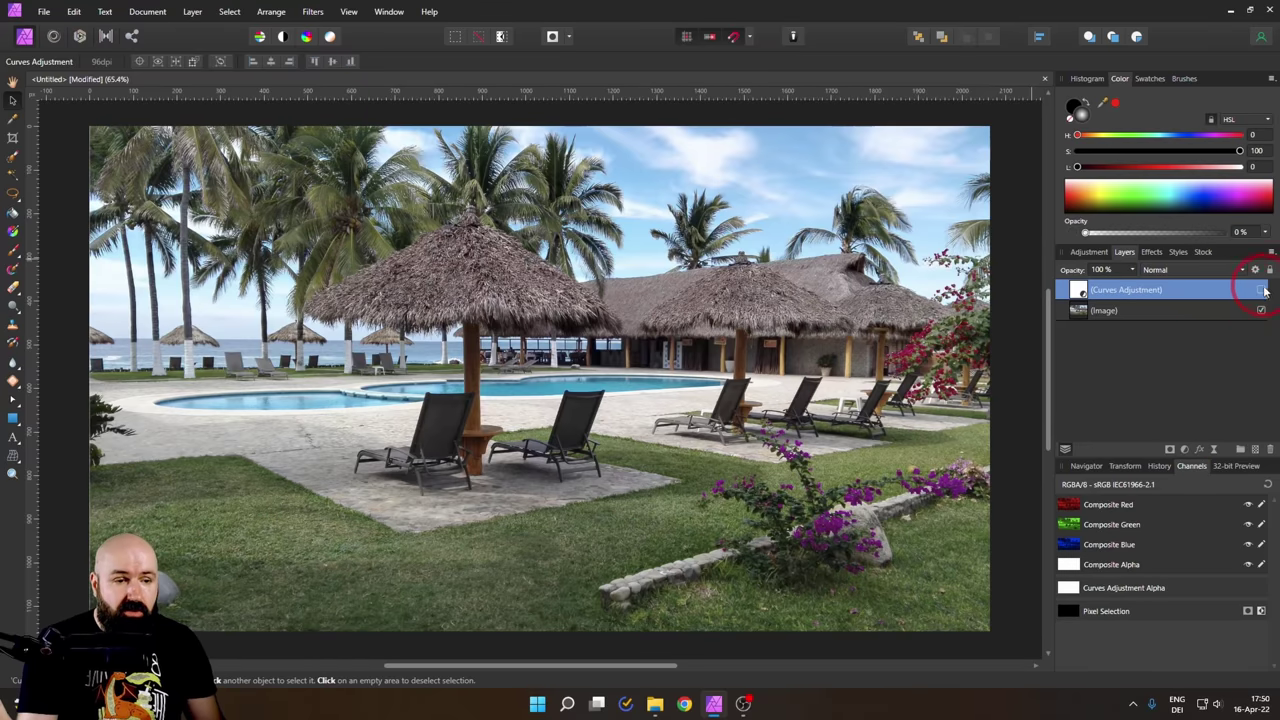
Step: Add a White Balance adjustment above Curves and warm it to 40%
left_click(1186, 453)
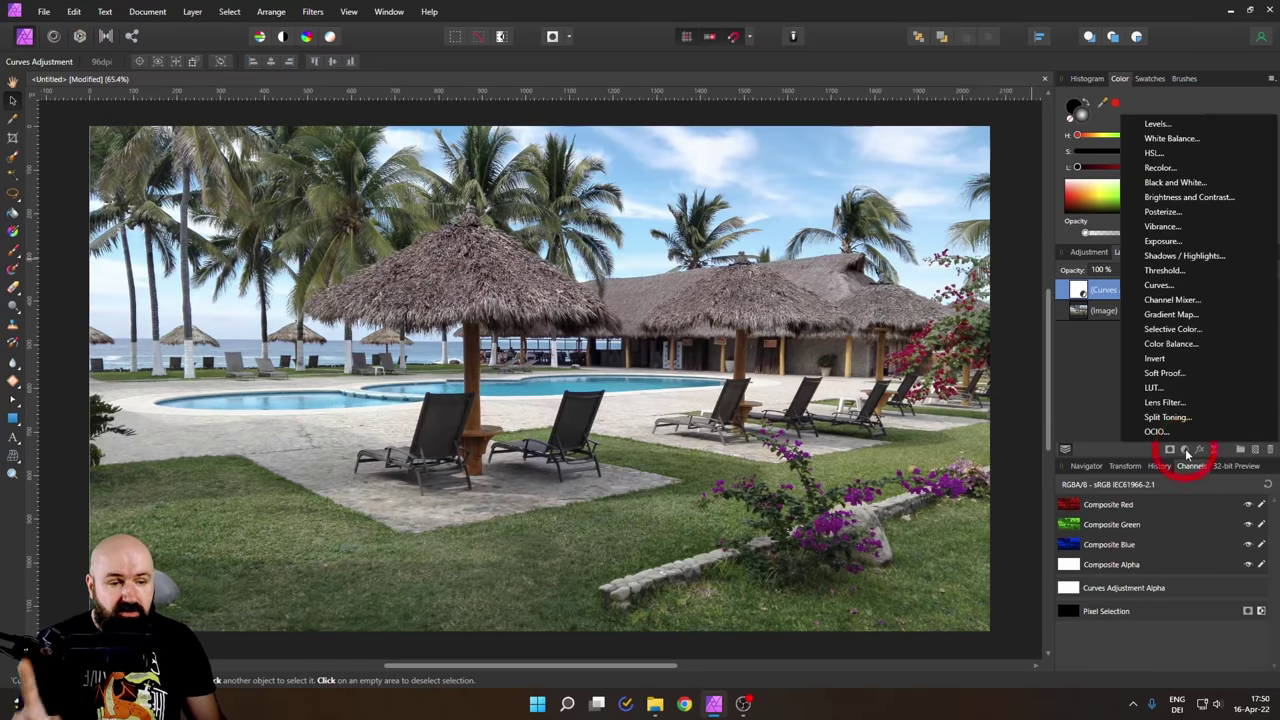
left_click(1180, 136)
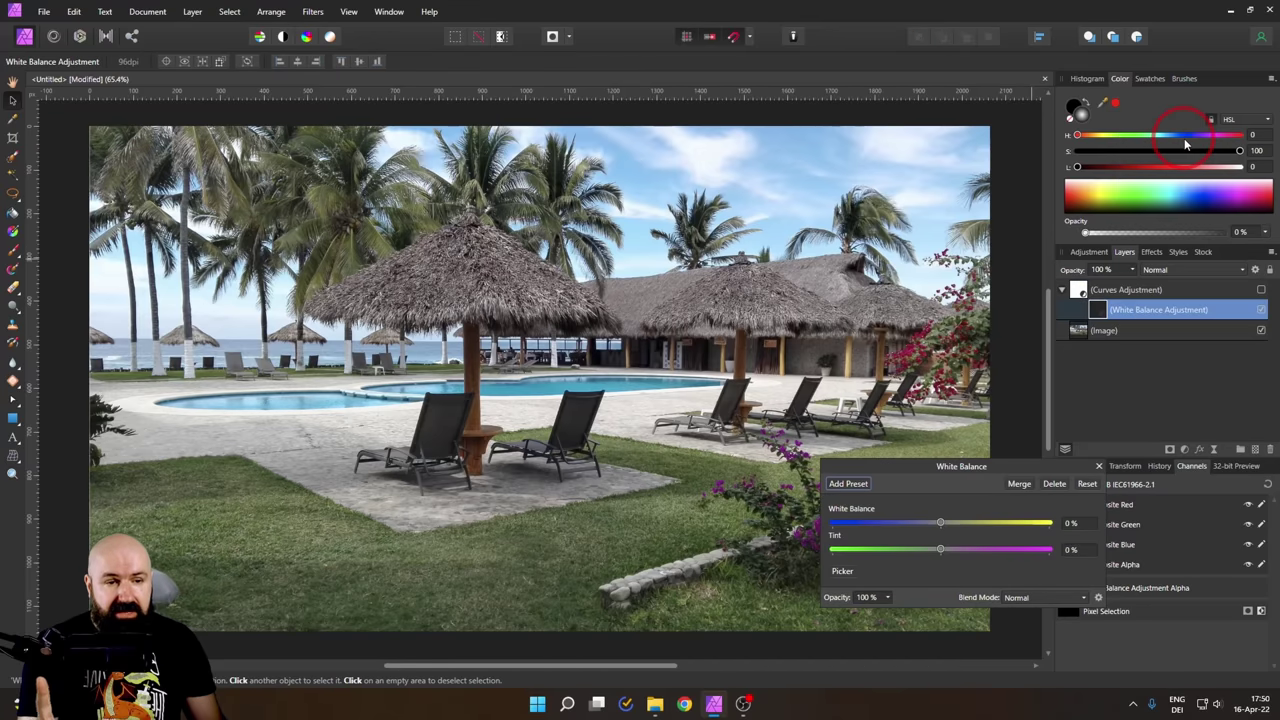
left_click_drag(1125, 309, 1090, 284)
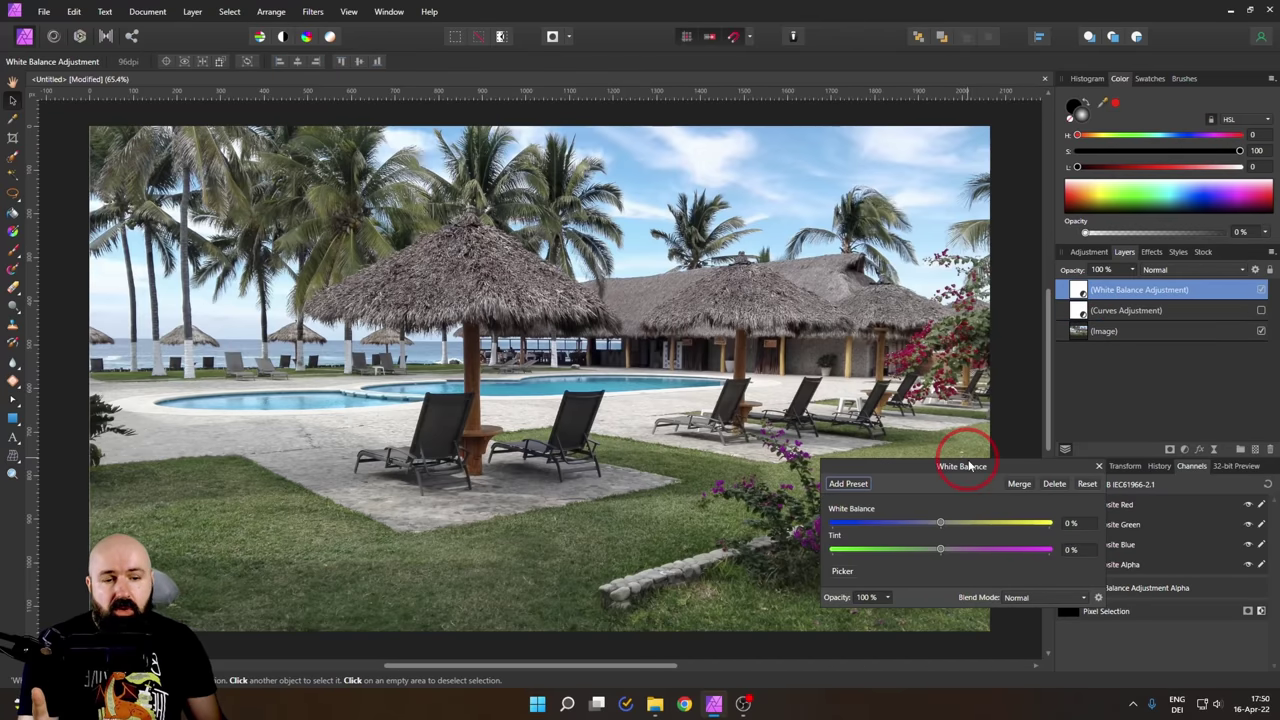
left_click_drag(969, 466, 1051, 56)
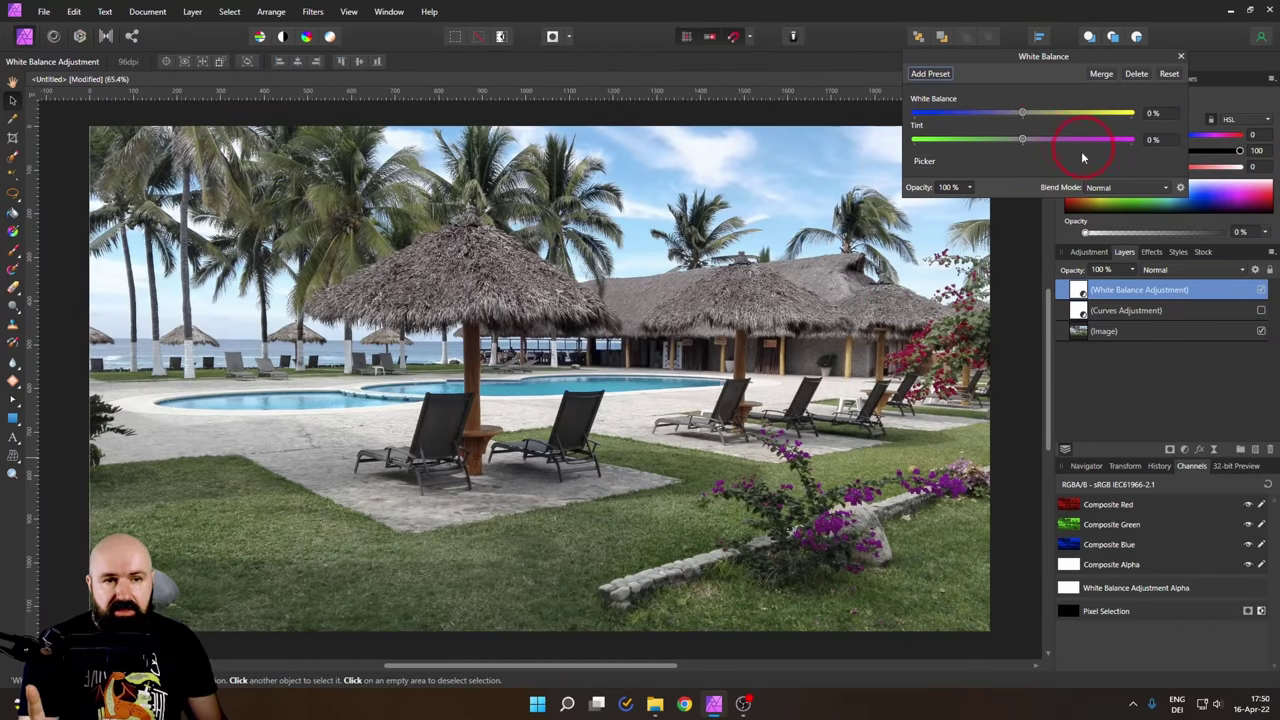
left_click_drag(1023, 112, 1038, 113)
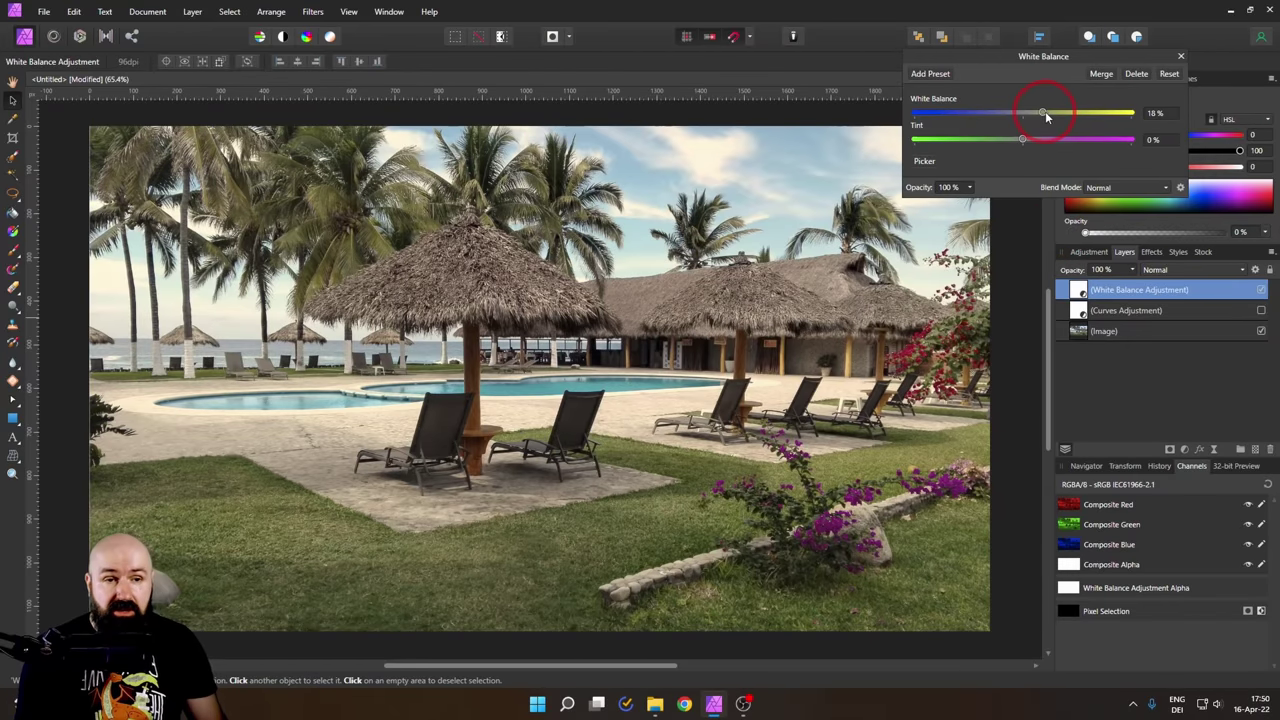
left_click_drag(1045, 112, 1068, 113)
left_click(1108, 298)
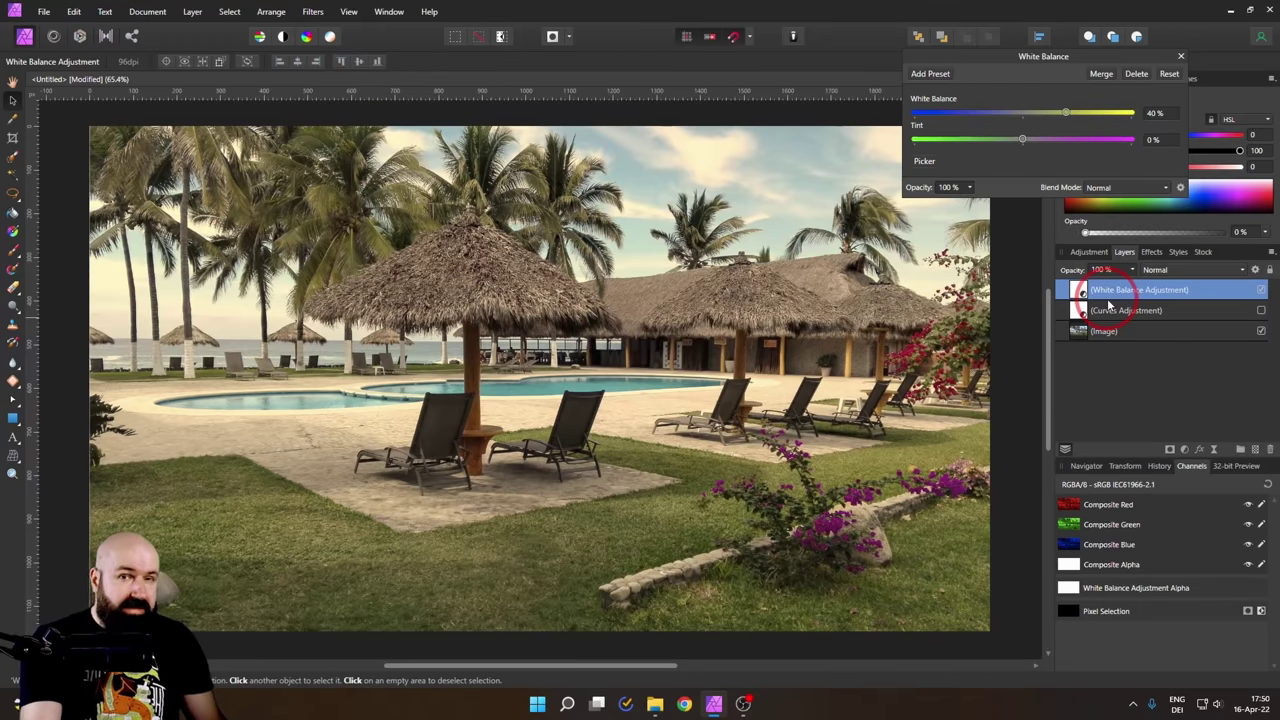
Step: Delete the White Balance adjustment and reopen Curves on the BOpponent channel
left_click(1136, 73)
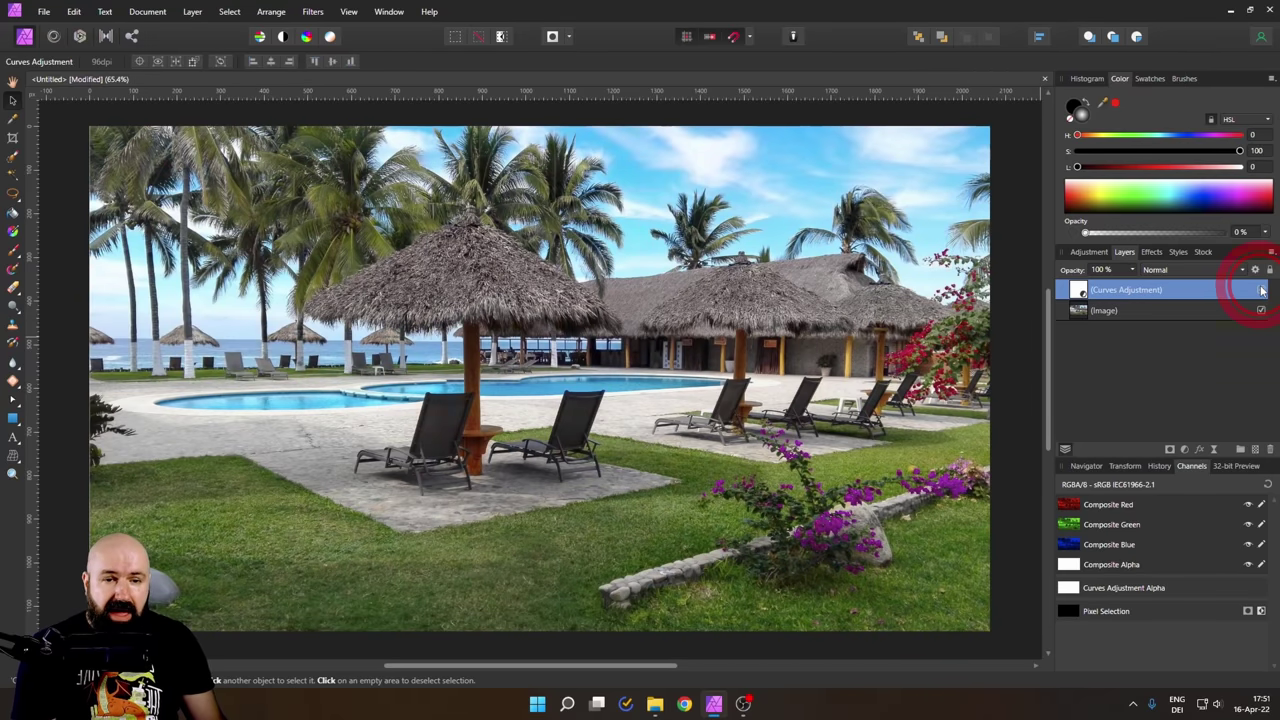
double_click(1079, 292)
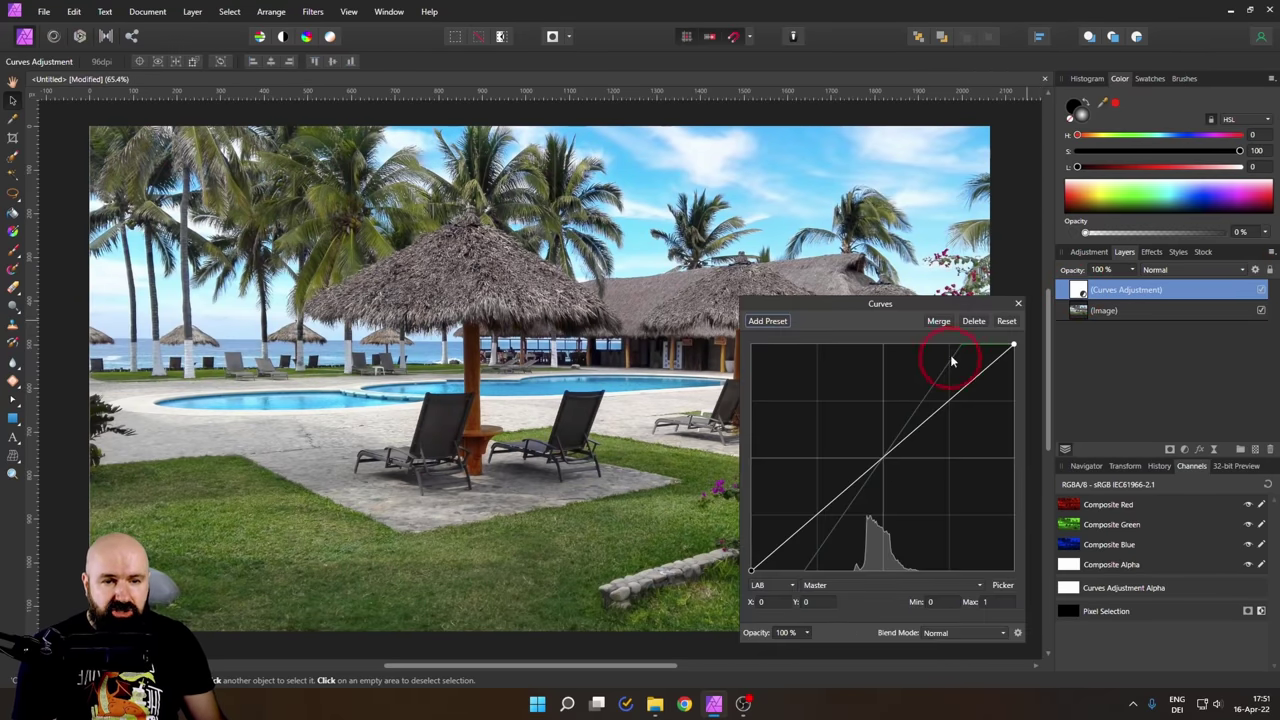
left_click_drag(915, 305, 1014, 204)
left_click(930, 484)
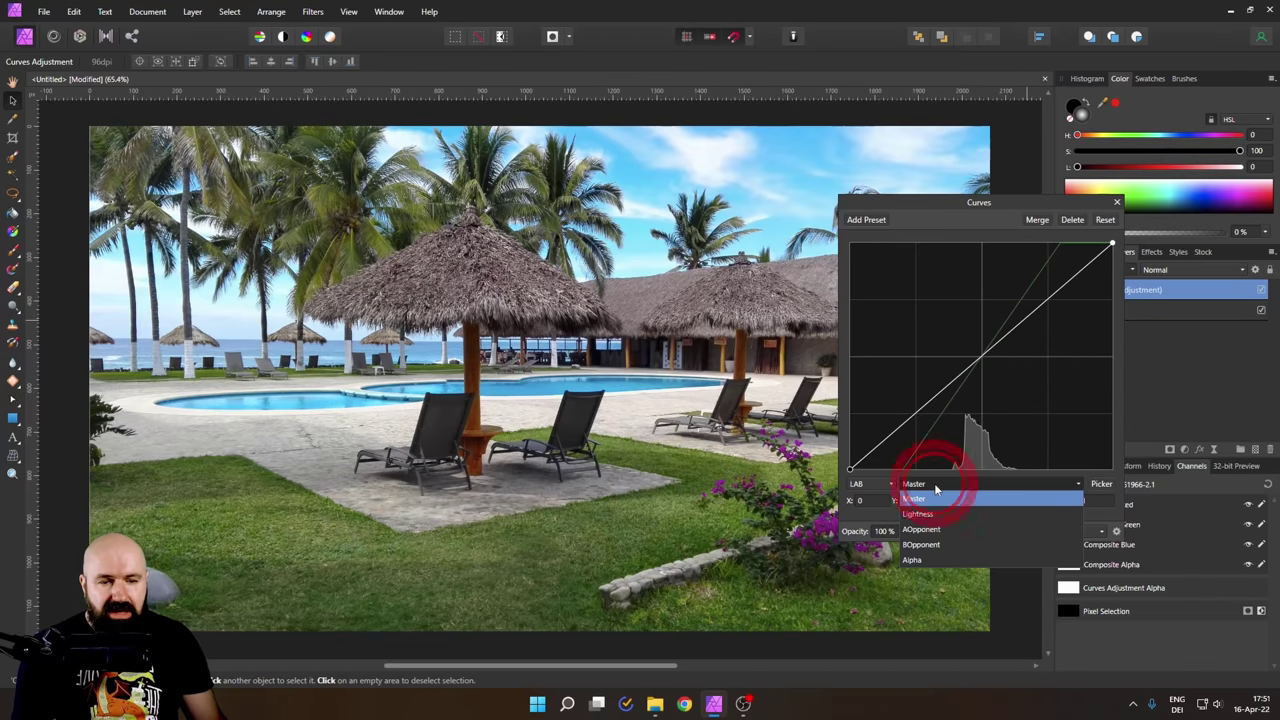
left_click(921, 545)
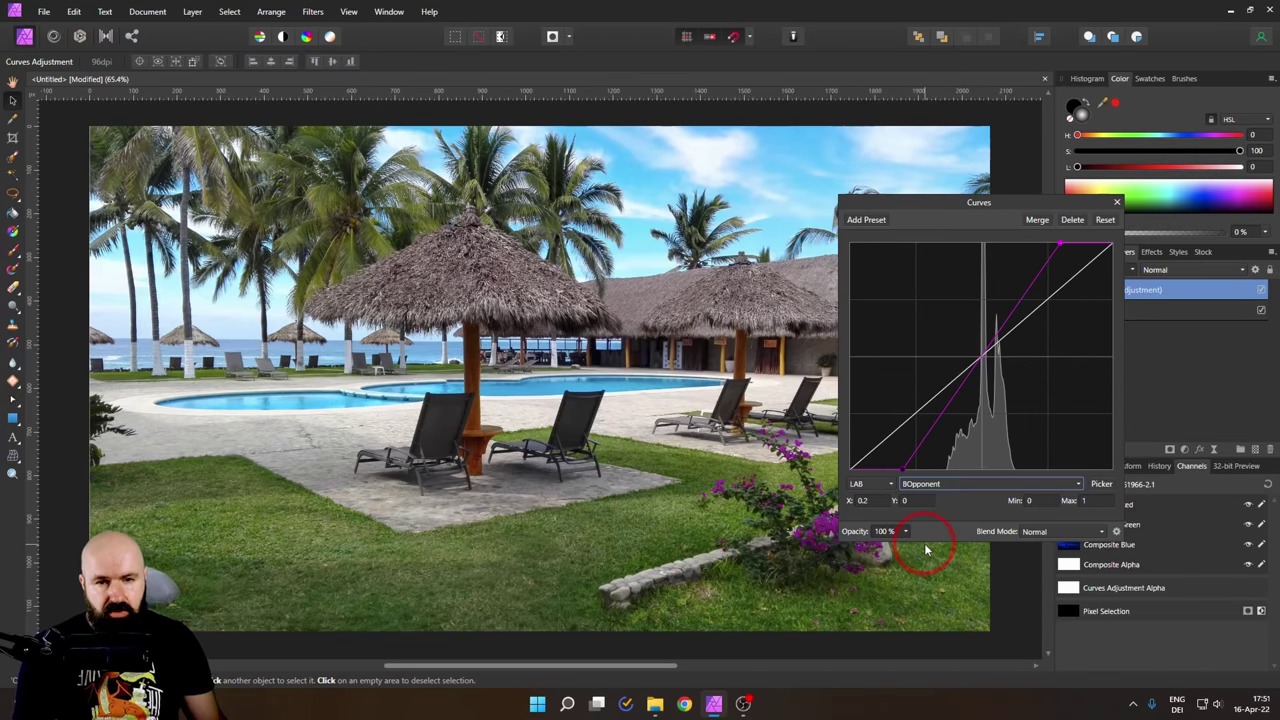
left_click_drag(958, 203, 902, 213)
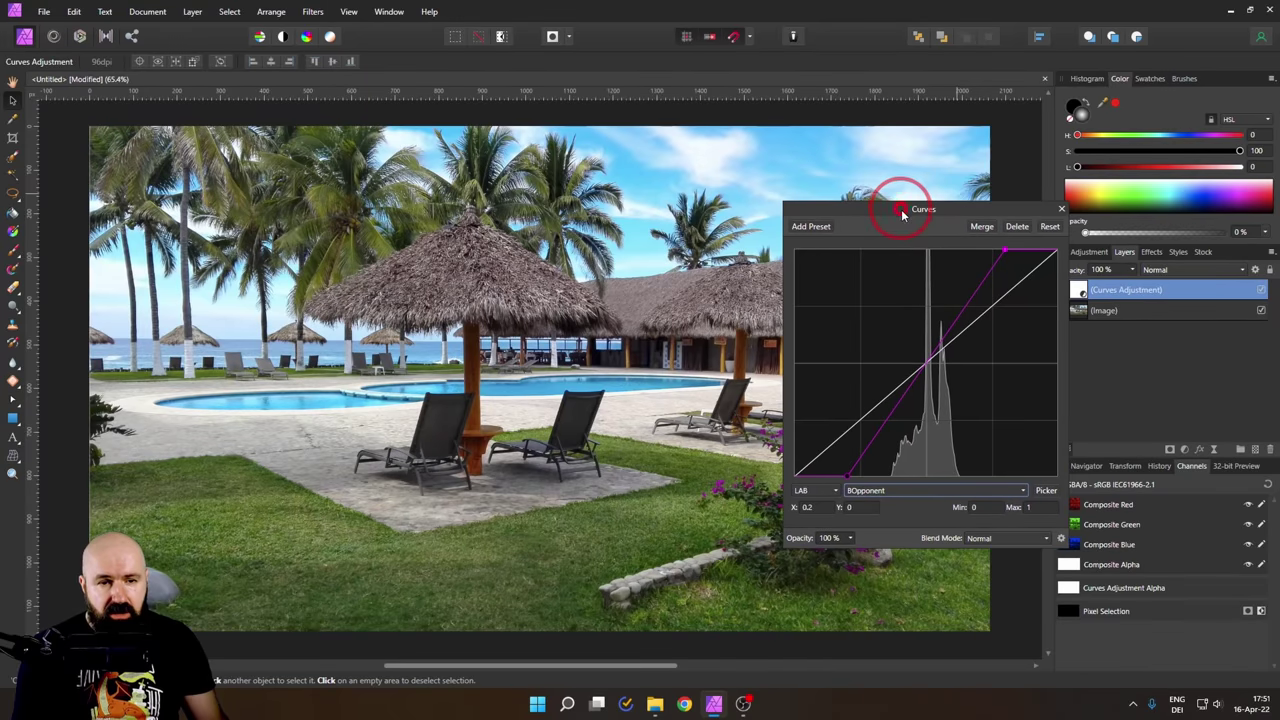
Step: Shape the BOpponent curve with upper, lower and centre points (midpoint at X 0.508, Y 0.529)
left_click(968, 300)
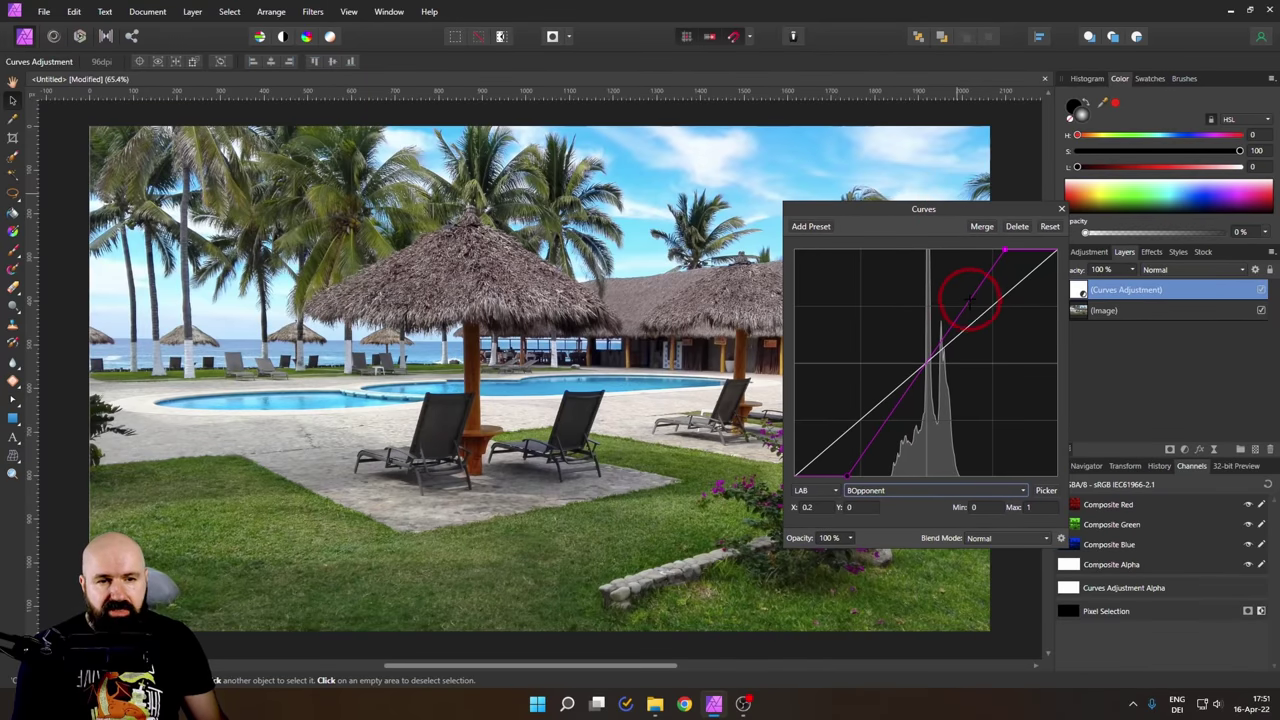
left_click_drag(962, 304, 959, 299)
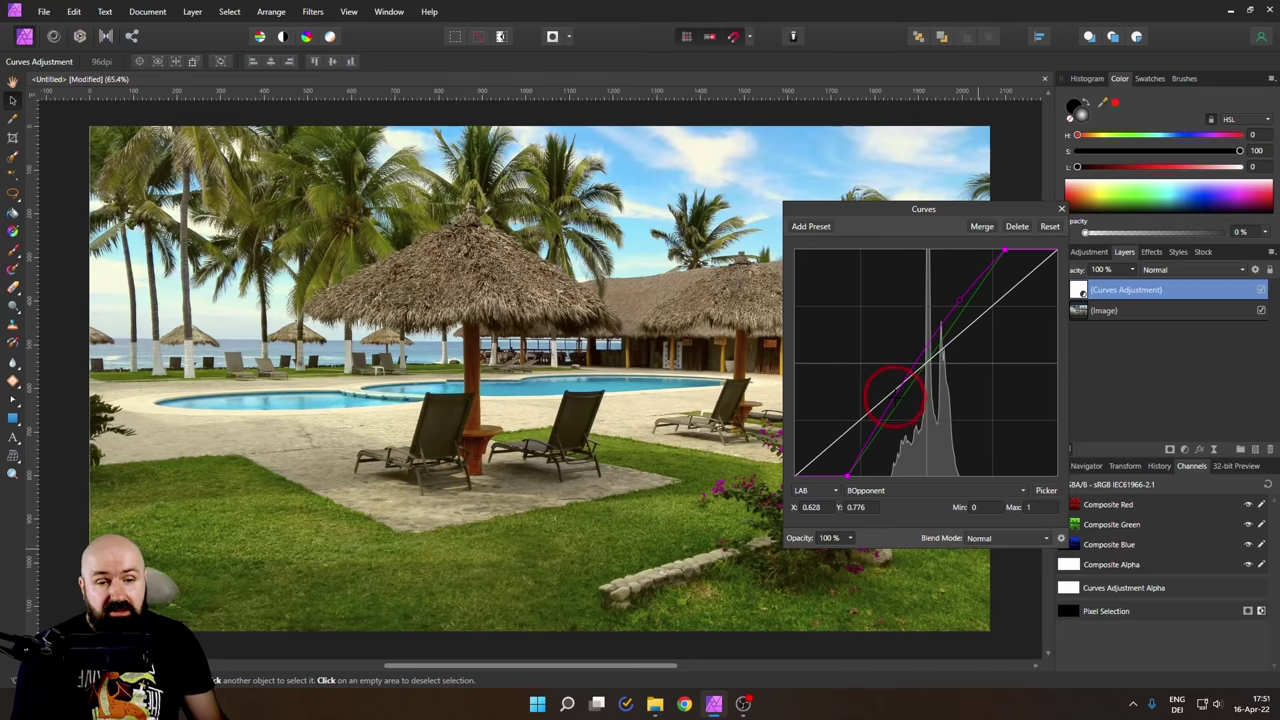
left_click(896, 400)
left_click_drag(897, 401, 900, 406)
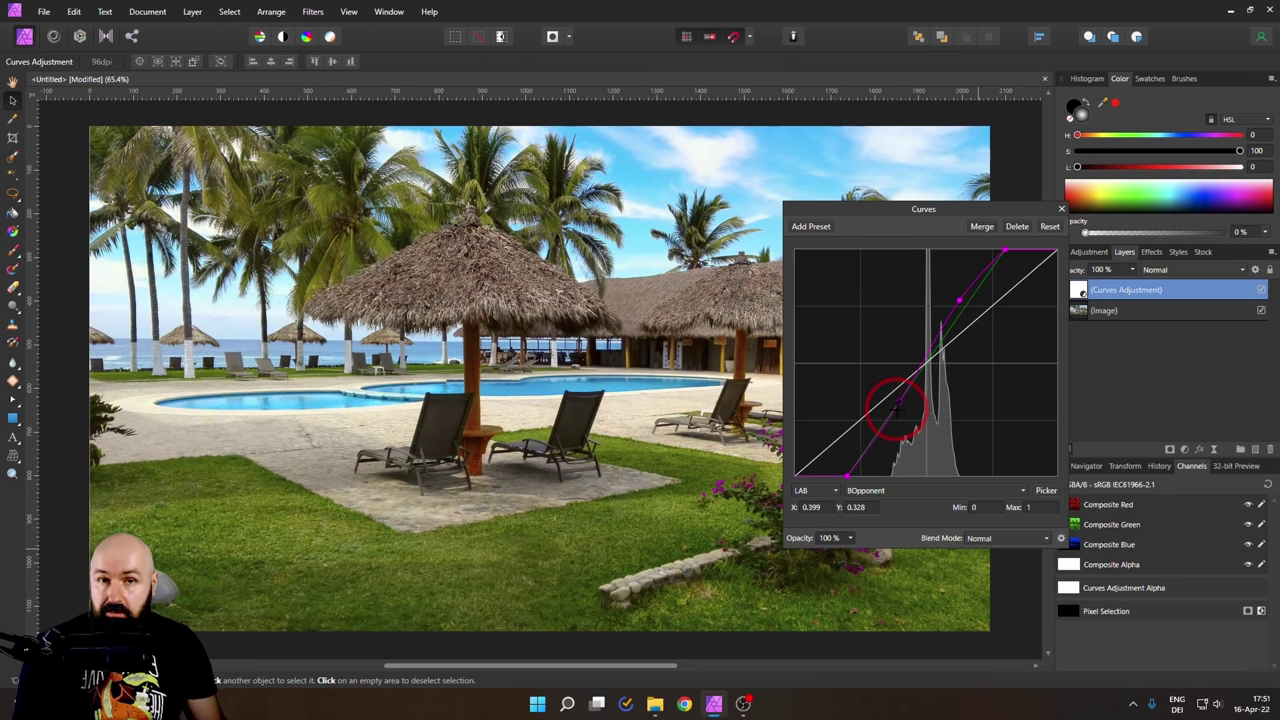
left_click_drag(900, 407, 900, 405)
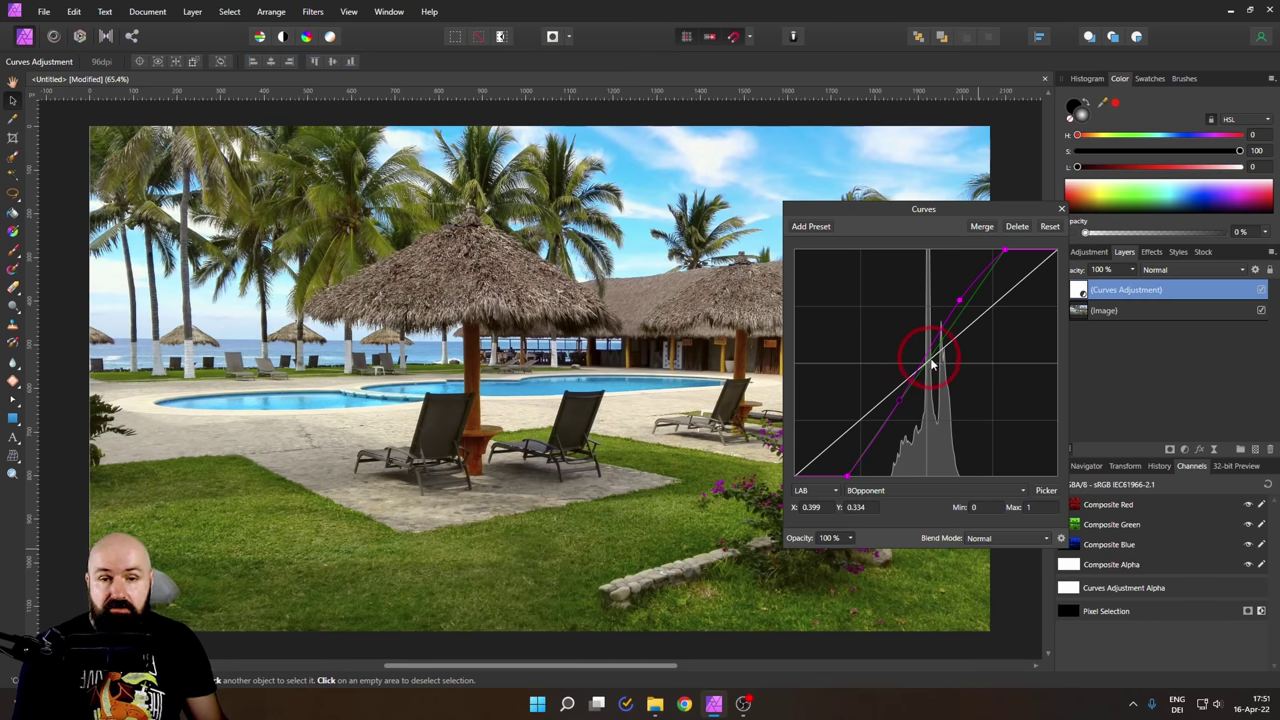
left_click_drag(876, 209, 997, 208)
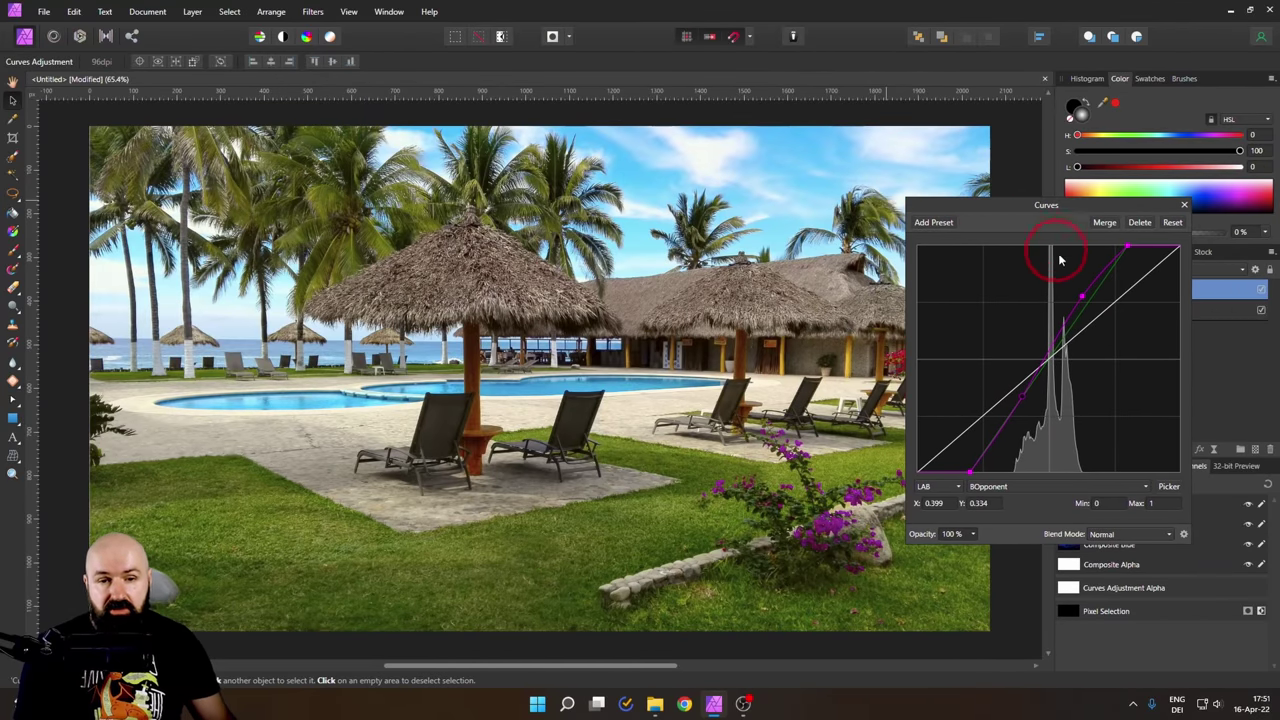
left_click(1083, 297)
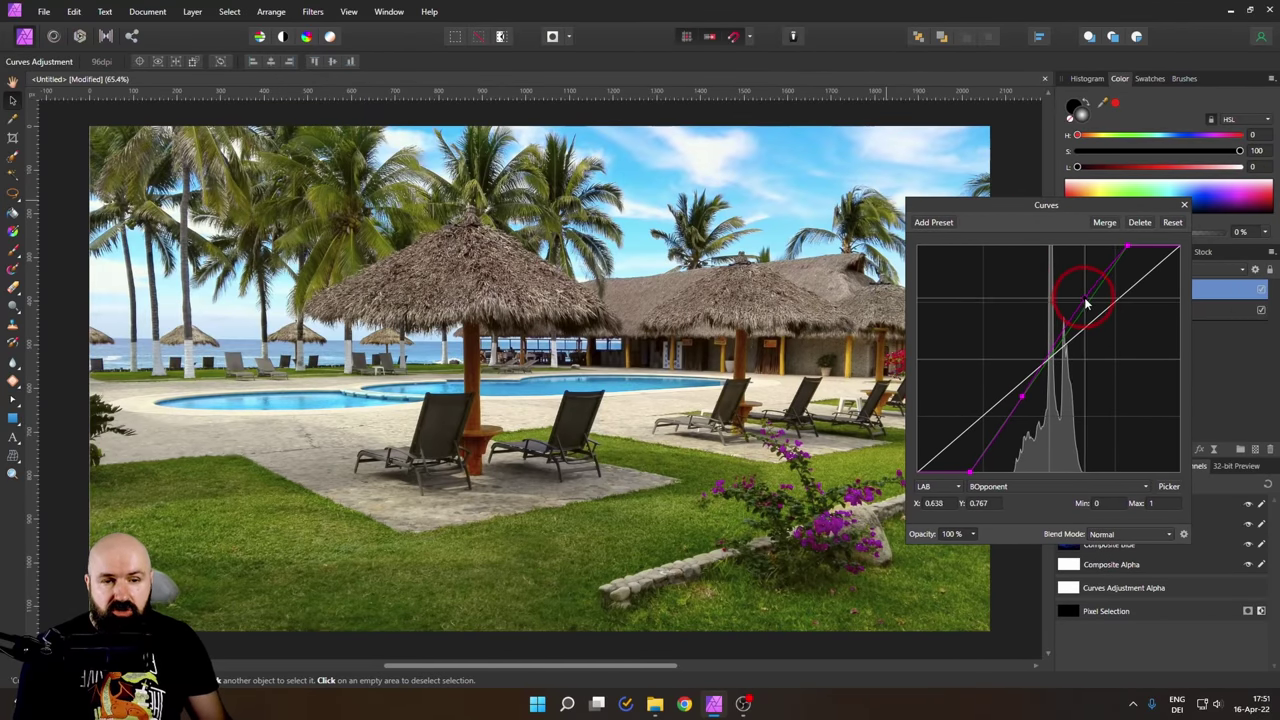
left_click_drag(1085, 303, 1090, 278)
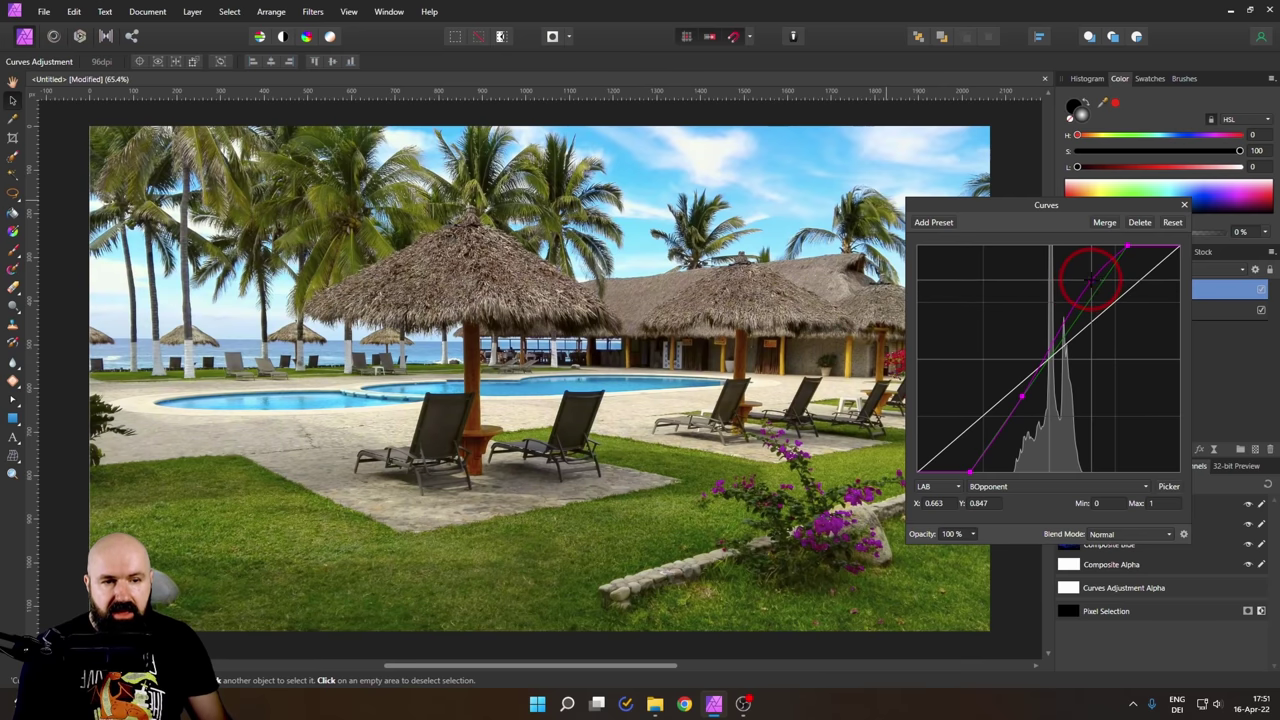
left_click(1051, 351)
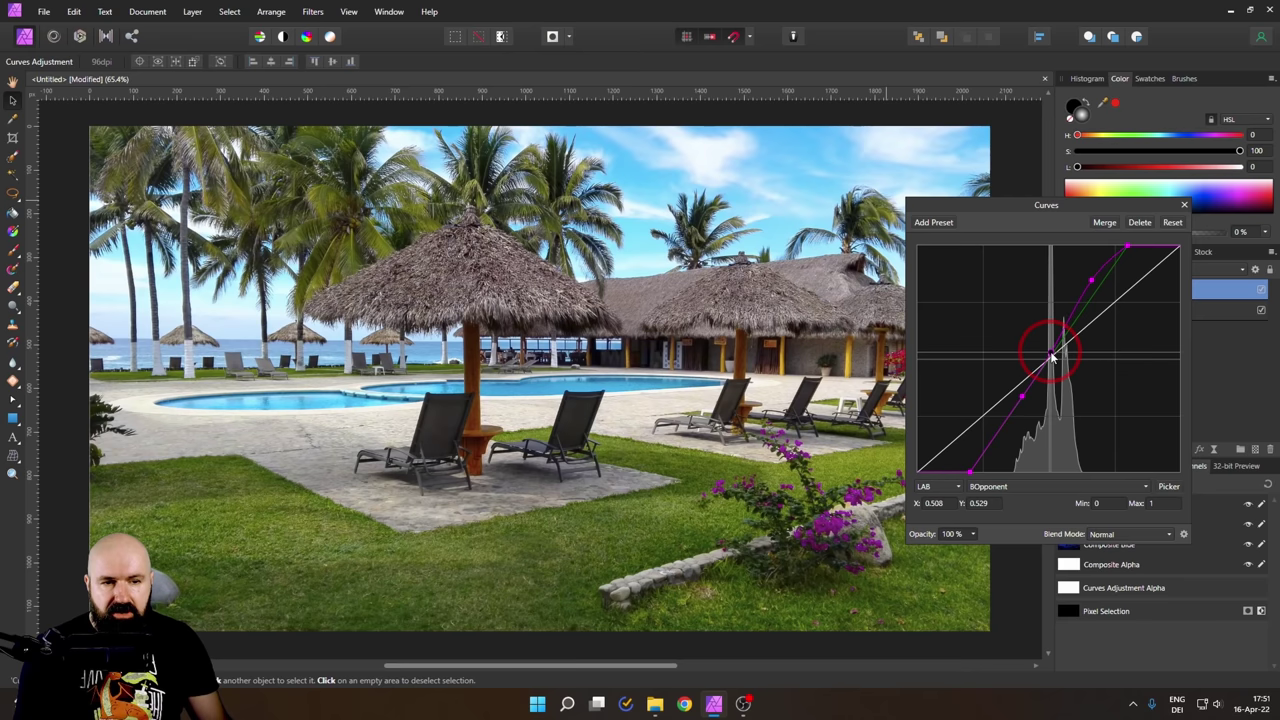
left_click_drag(943, 203, 1048, 260)
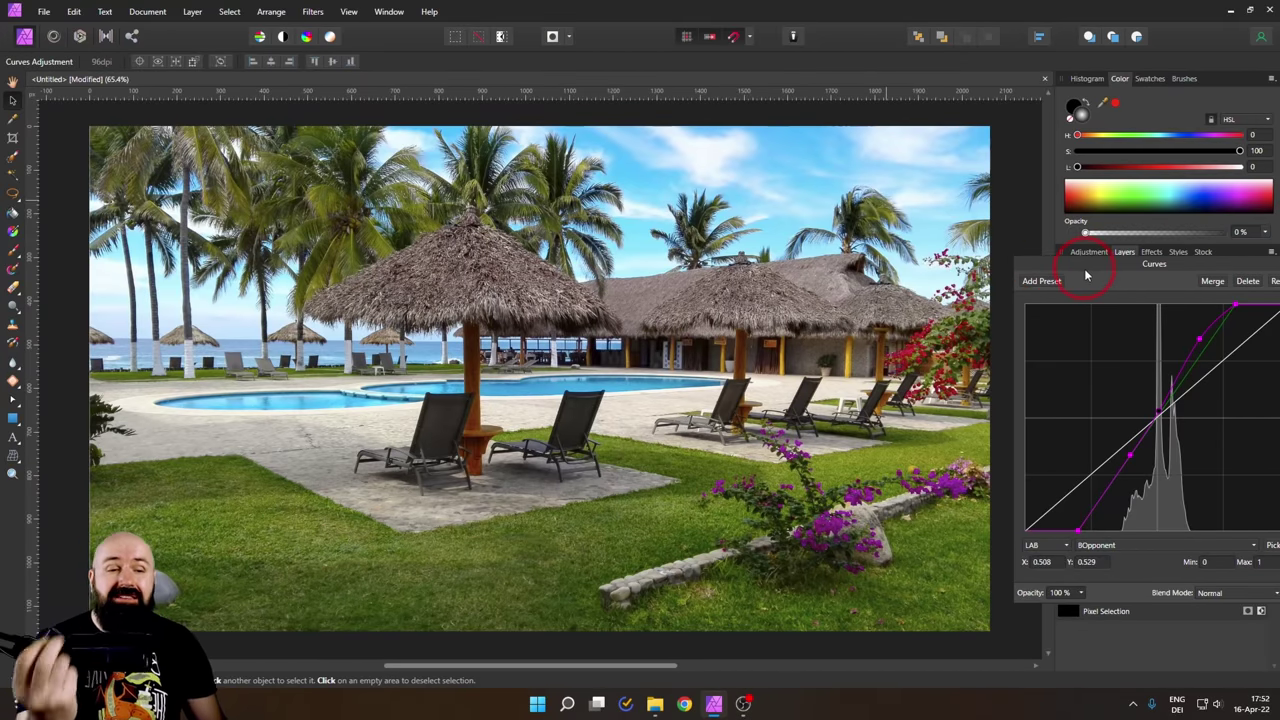
Step: Close the Curves panel and add a Live Vignette with exposure -1.043
left_click_drag(1086, 275, 880, 262)
left_click(1066, 295)
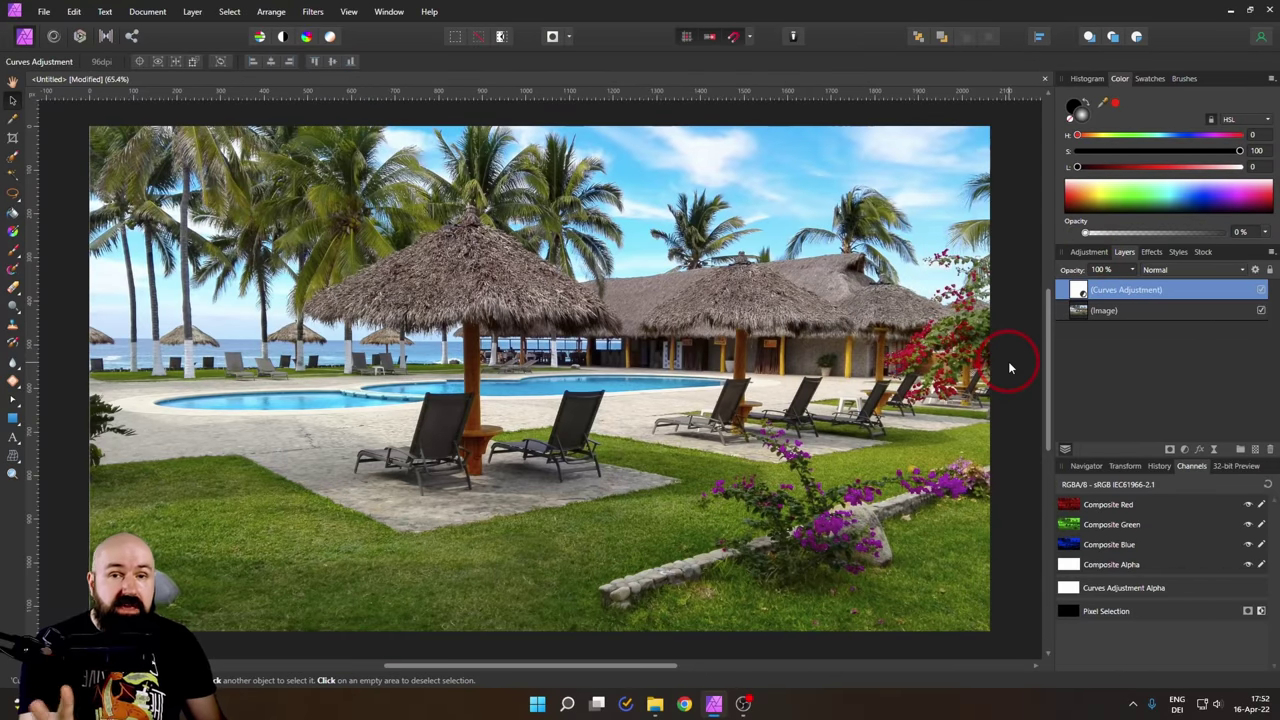
left_click(1214, 451)
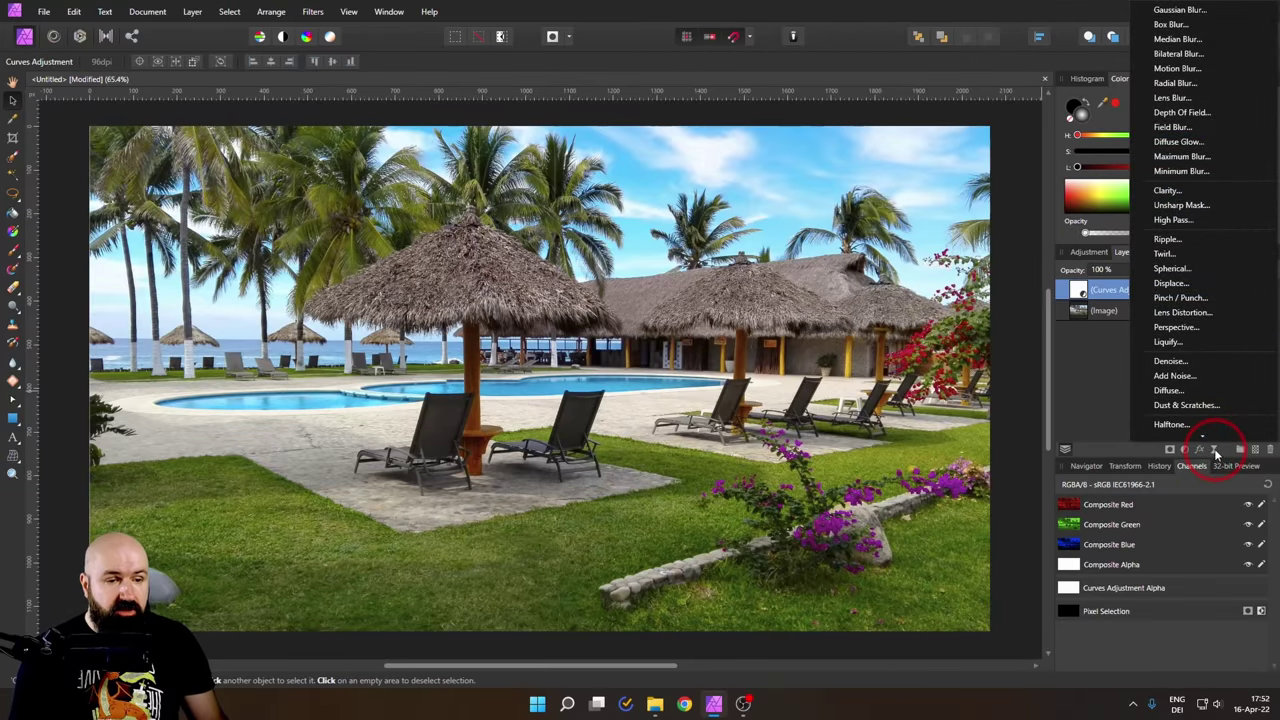
scroll(1190, 410, "down", 3)
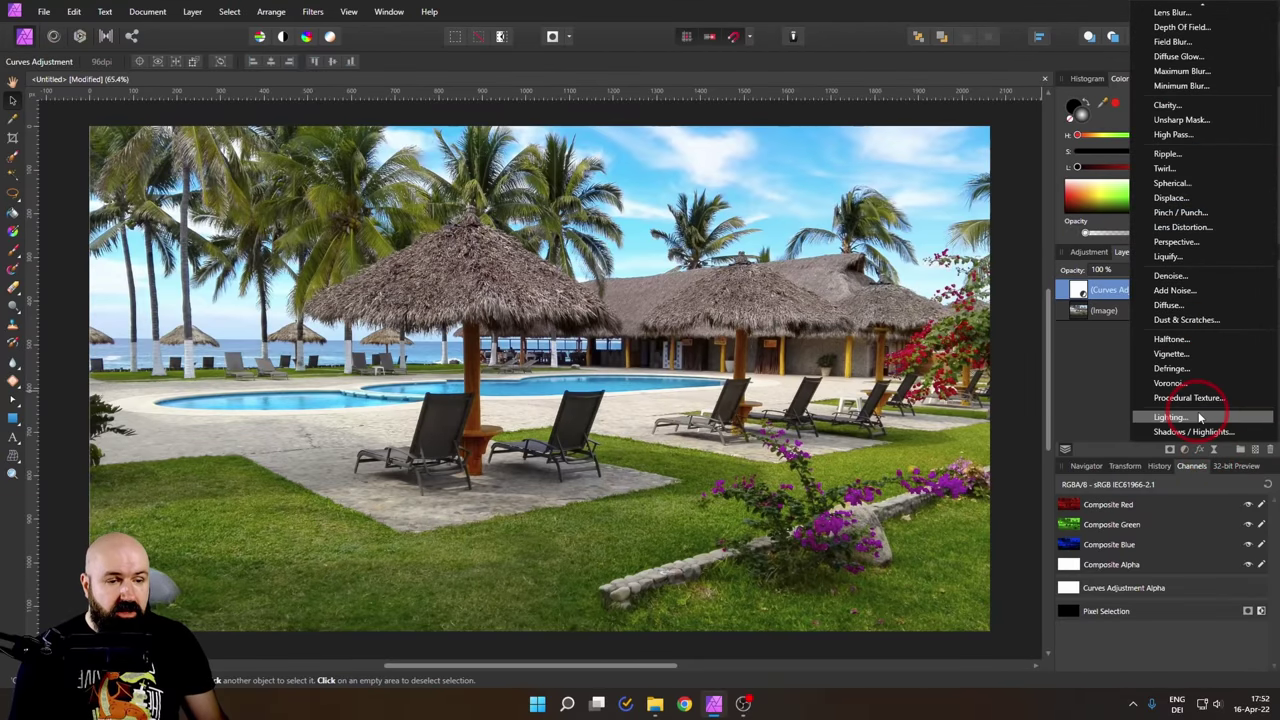
left_click(1174, 358)
left_click_drag(912, 484, 1124, 366)
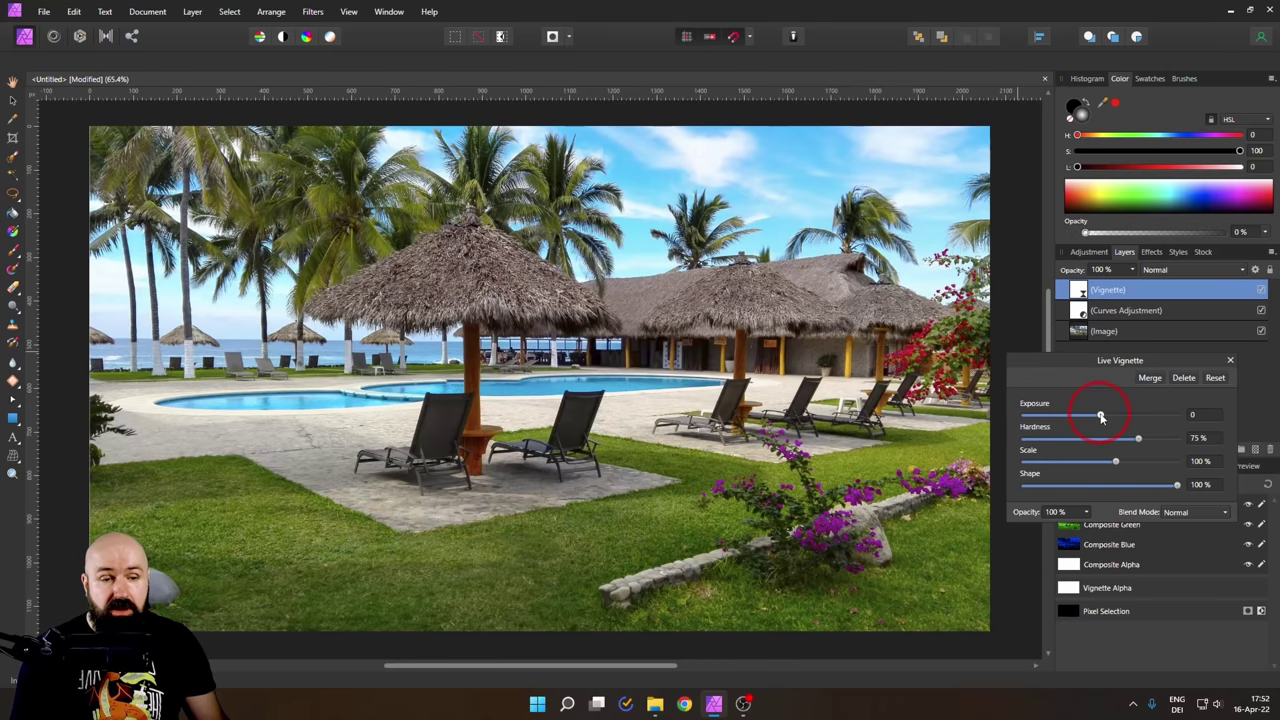
left_click_drag(1100, 417, 1080, 415)
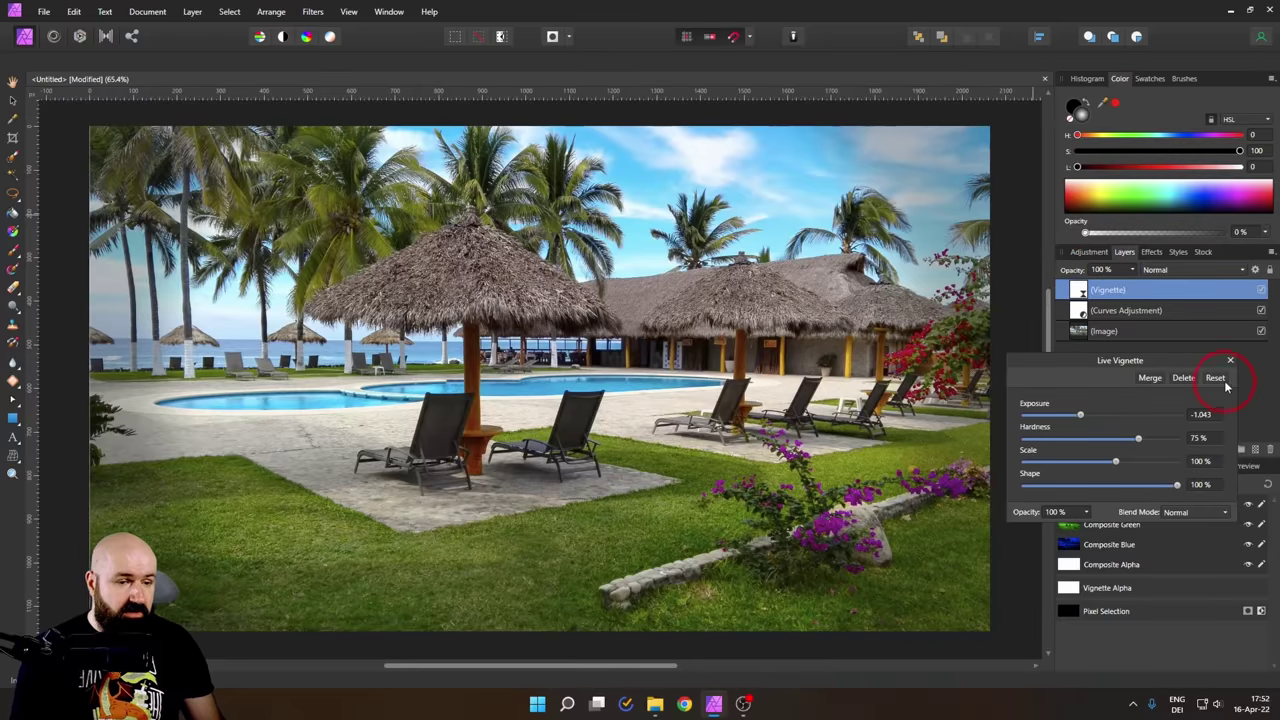
Step: Delete the vignette and add a new Curves adjustment at the top level
left_click(1190, 378)
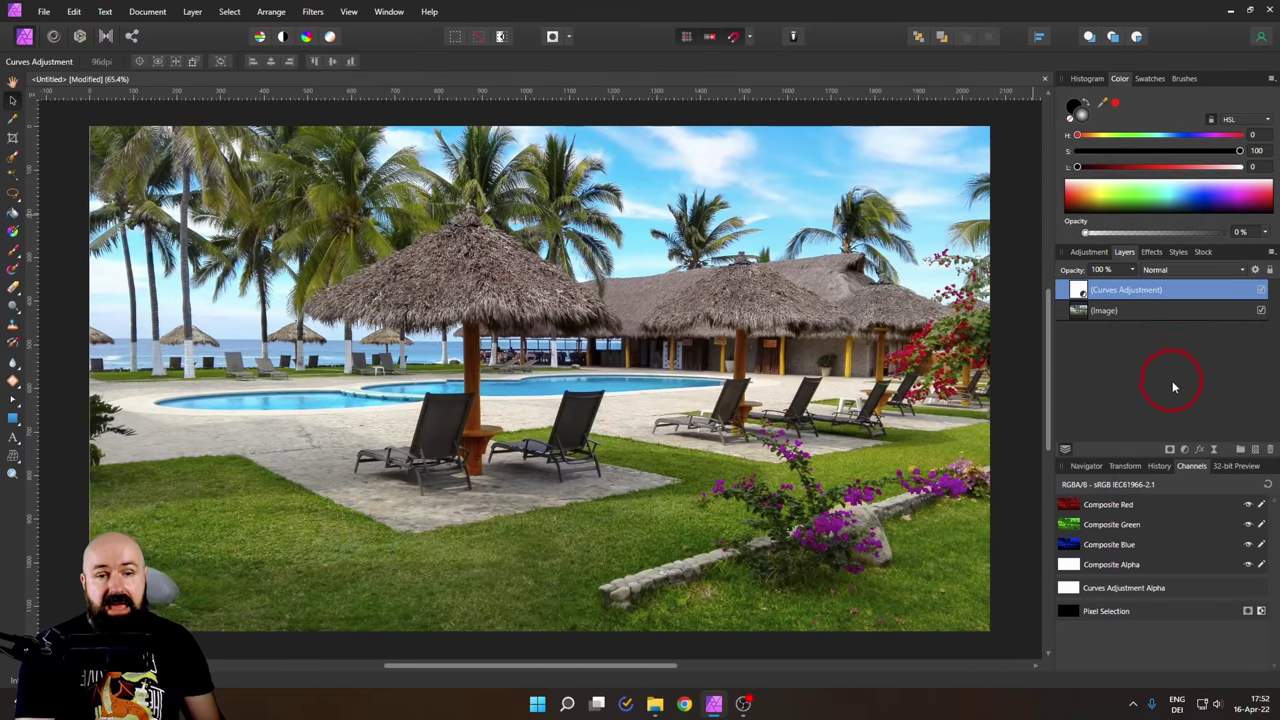
left_click(1185, 452)
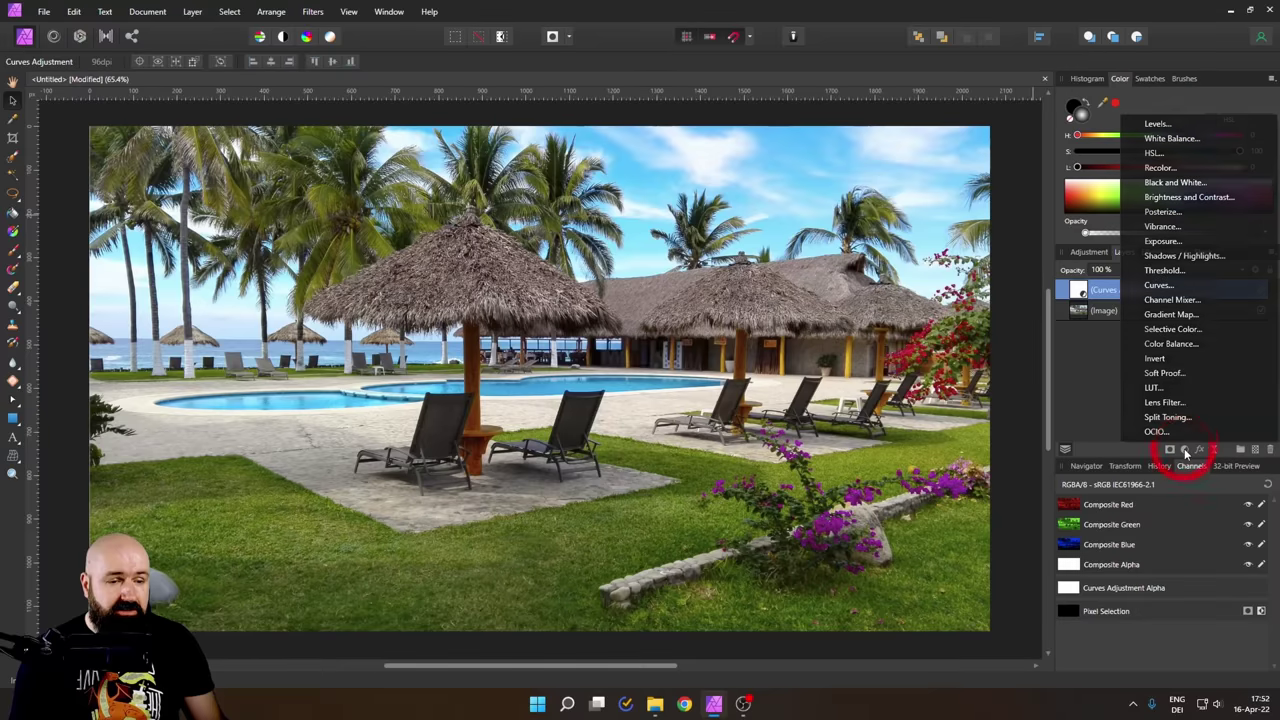
left_click(1158, 287)
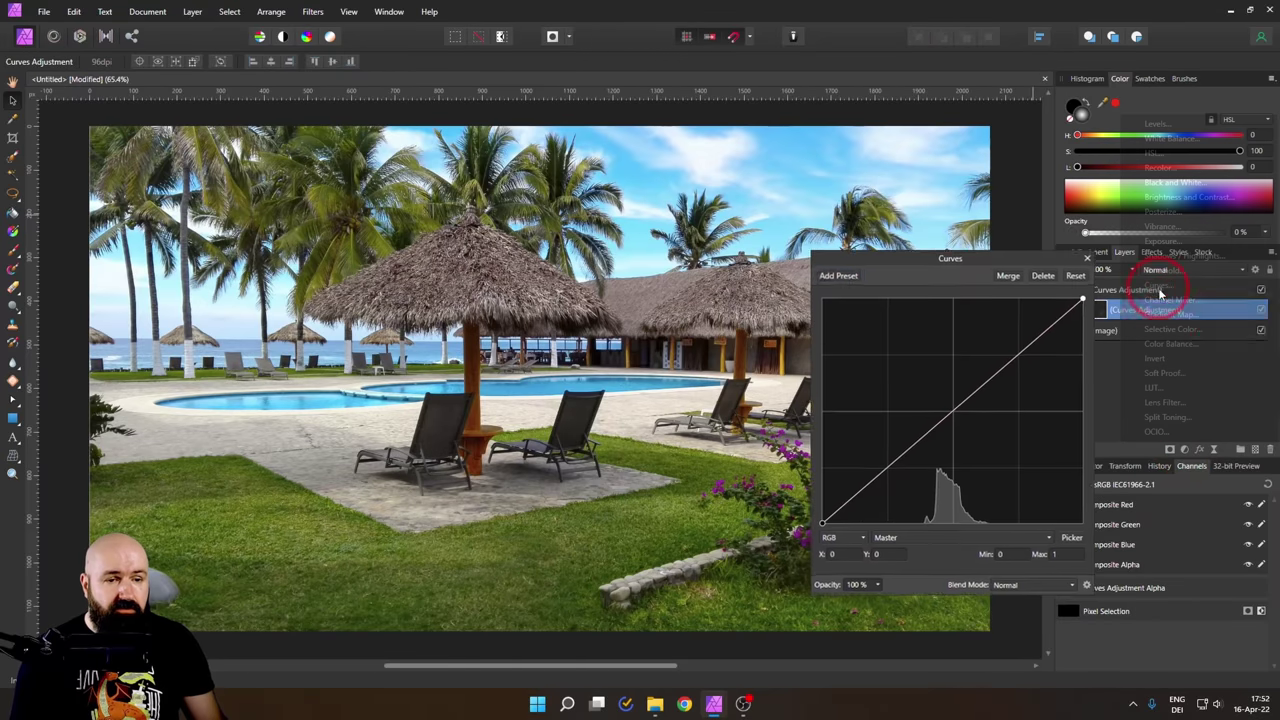
left_click_drag(1122, 310, 1080, 285)
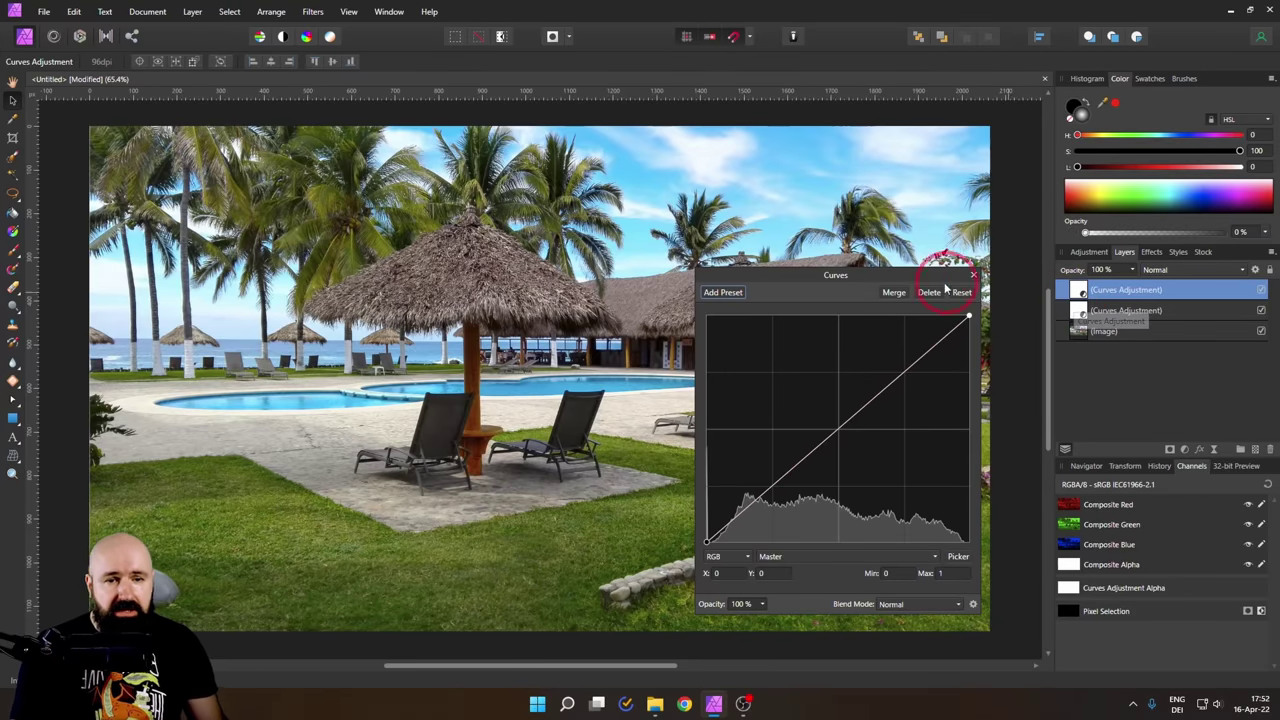
Step: Set the new Curves to LAB on the Lightness channel, leaving its curve straight
left_click(726, 557)
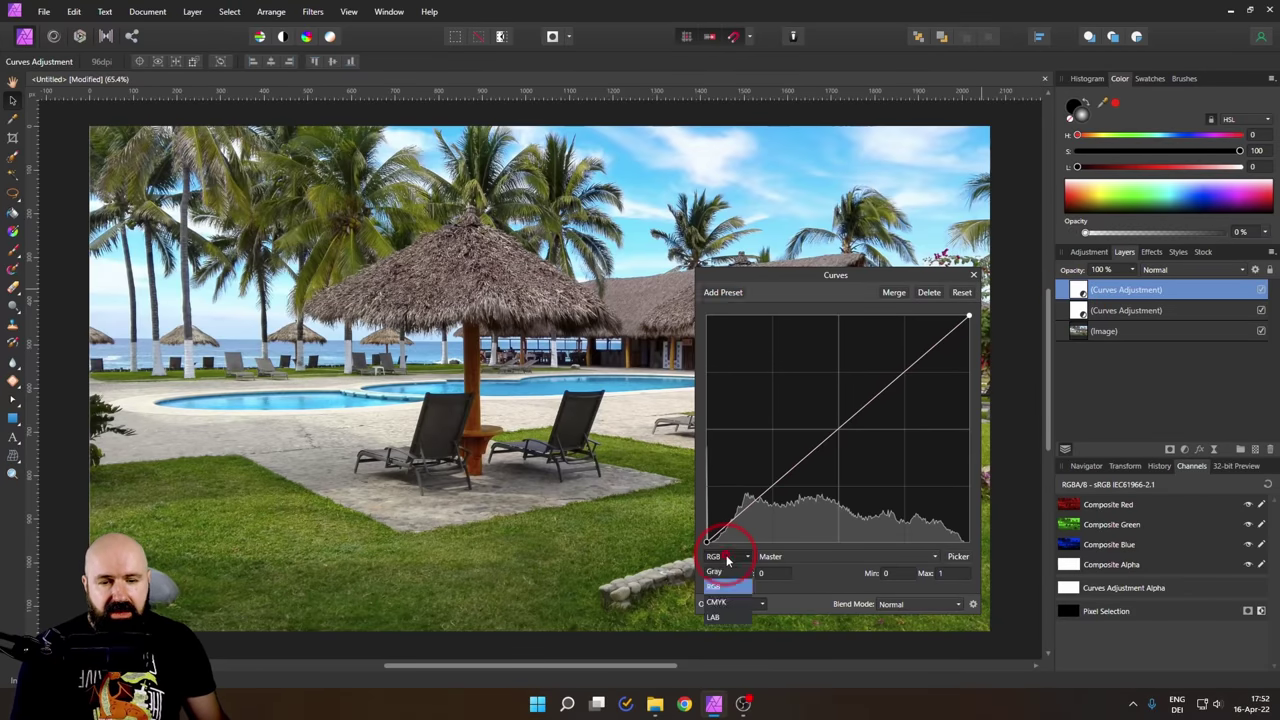
left_click(716, 616)
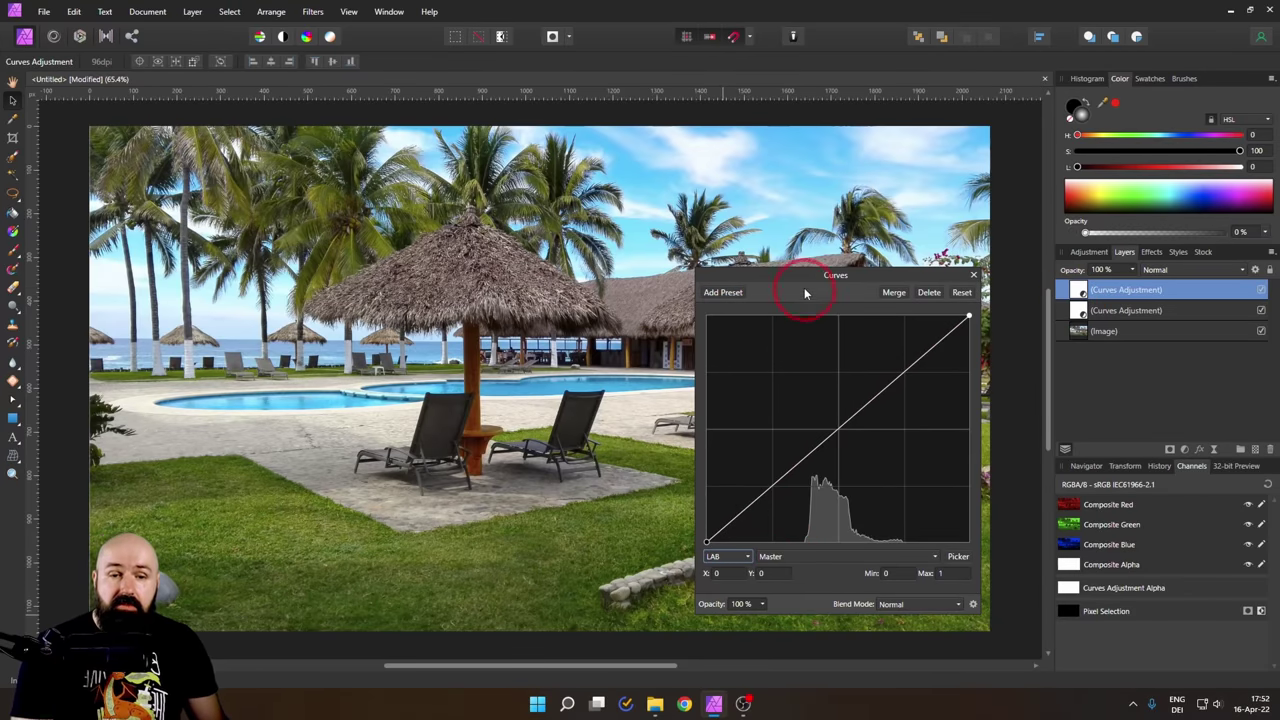
left_click_drag(808, 278, 863, 191)
left_click(855, 471)
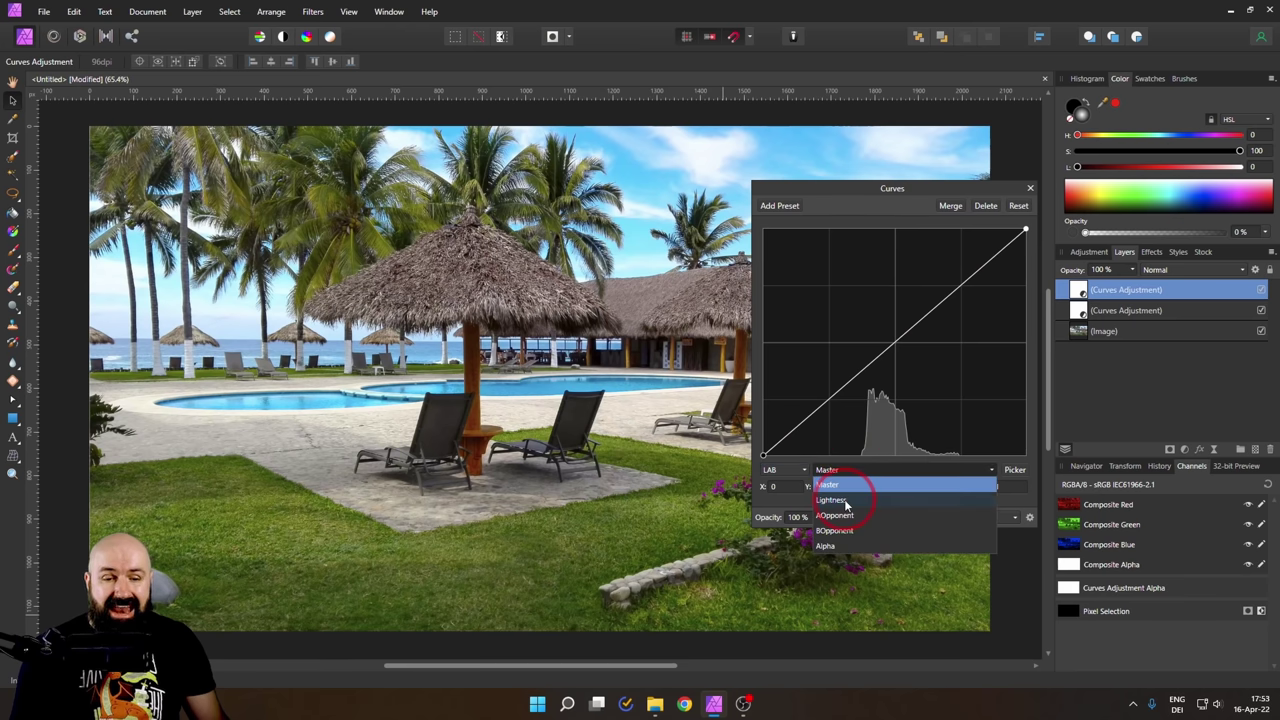
left_click(846, 497)
left_click_drag(892, 188, 1105, 268)
mouse_move(1094, 435)
left_mouse_down()
mouse_move(1094, 400)
mouse_move(1114, 437)
mouse_move(1090, 408)
mouse_move(1107, 435)
mouse_move(1103, 425)
left_mouse_up()
left_click_drag(1100, 271, 1047, 398)
left_click(1106, 298)
left_click_drag(1106, 298, 35, 183)
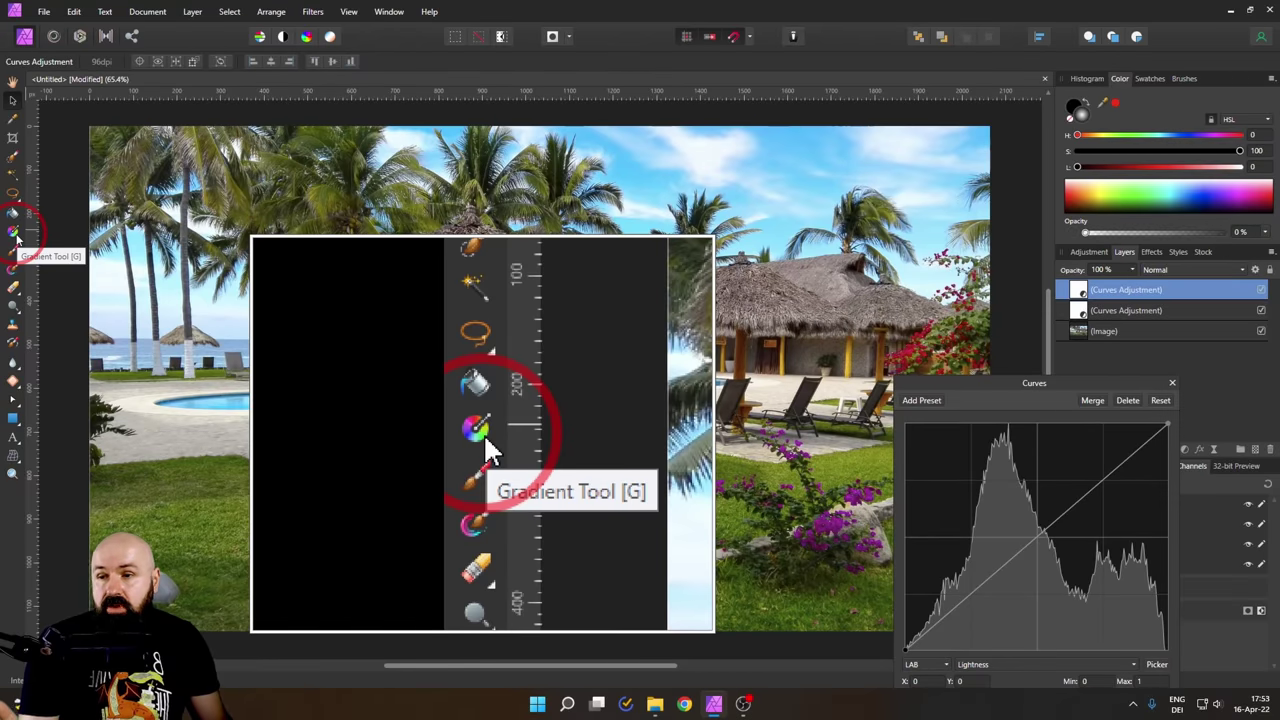
Step: Draw a horizontal gradient mask on the new Curves and pull its curve to X 0.712, Y 0.258
left_click(16, 237)
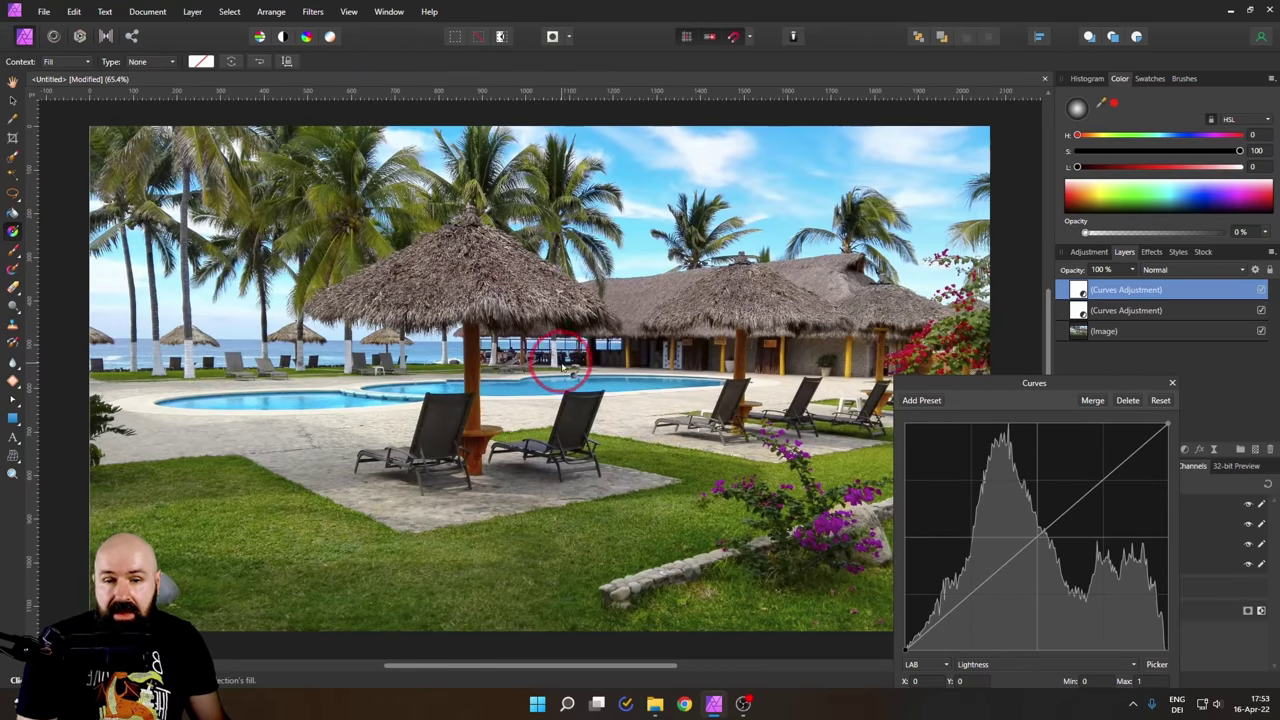
left_click_drag(551, 357, 908, 357)
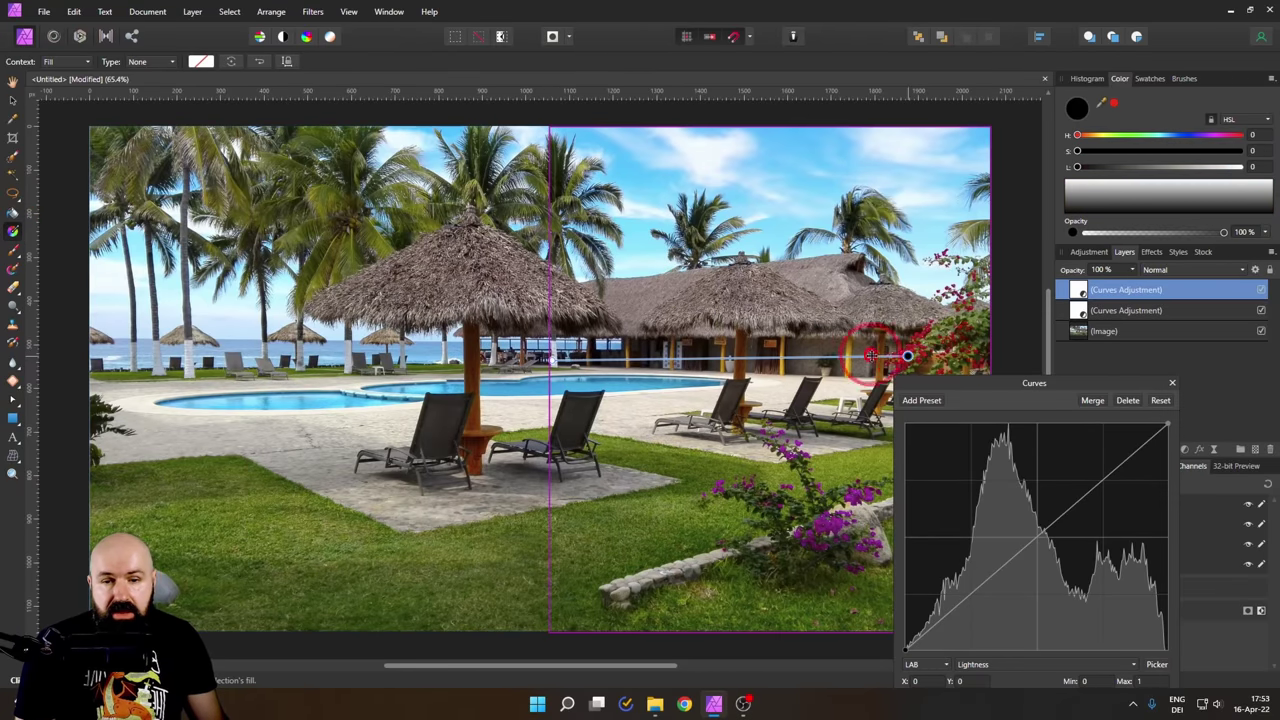
left_click_drag(551, 357, 571, 362)
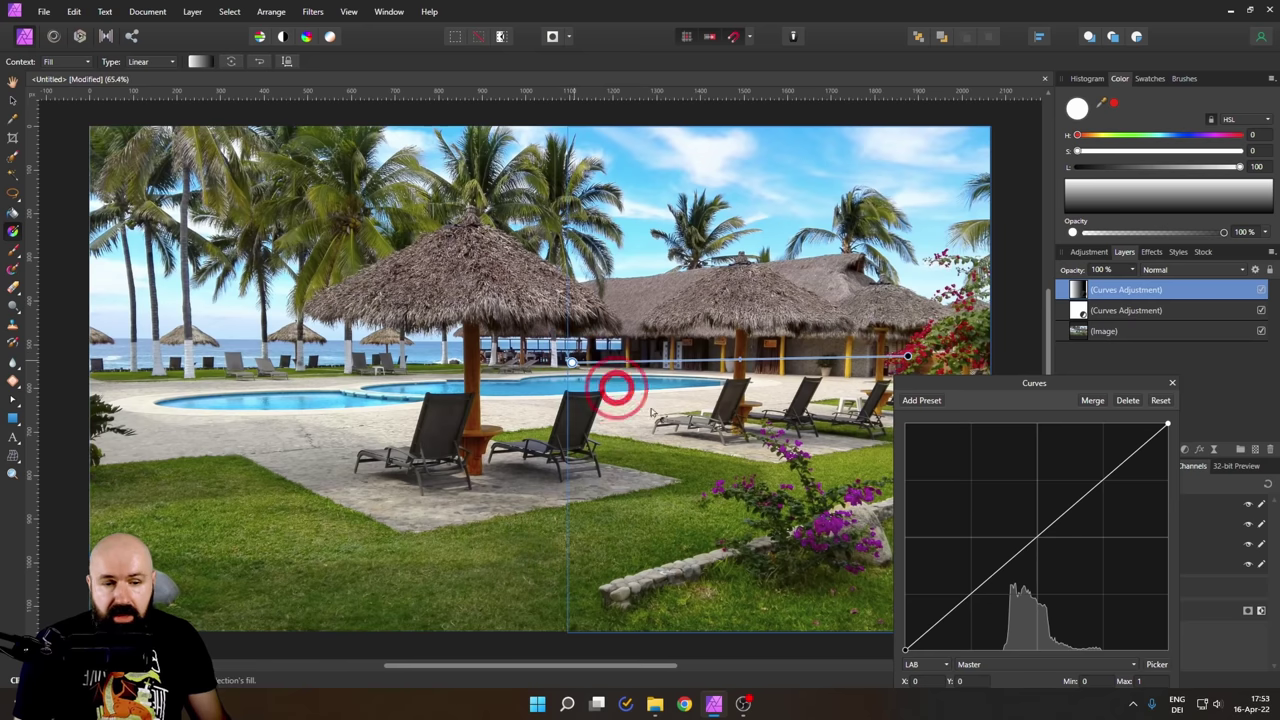
left_click(1039, 535)
left_click_drag(1037, 540, 1092, 591)
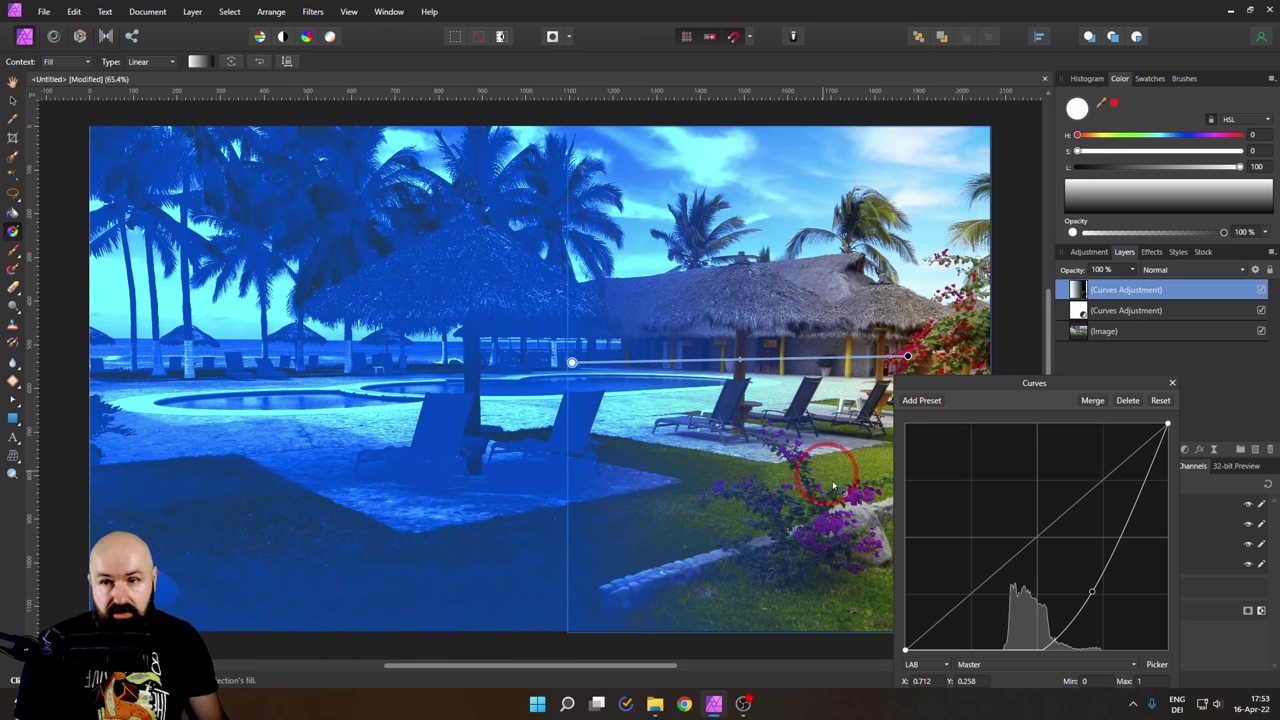
left_click(14, 230)
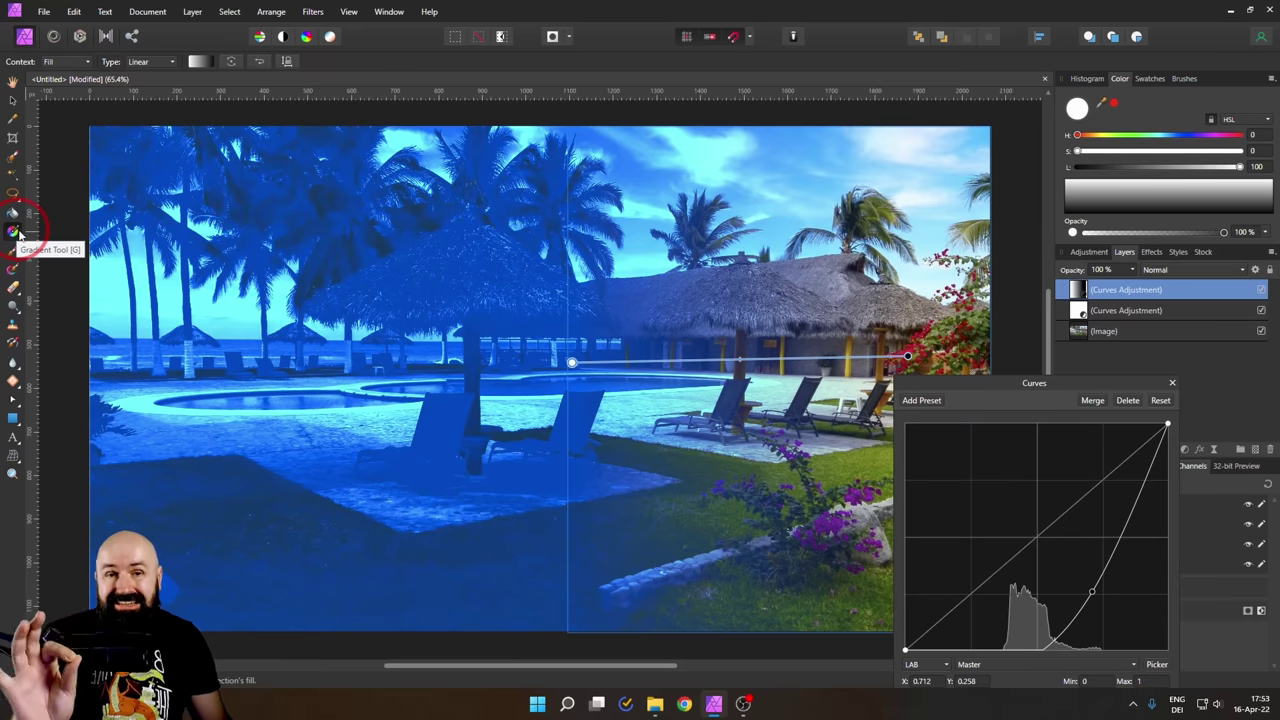
left_click(153, 88)
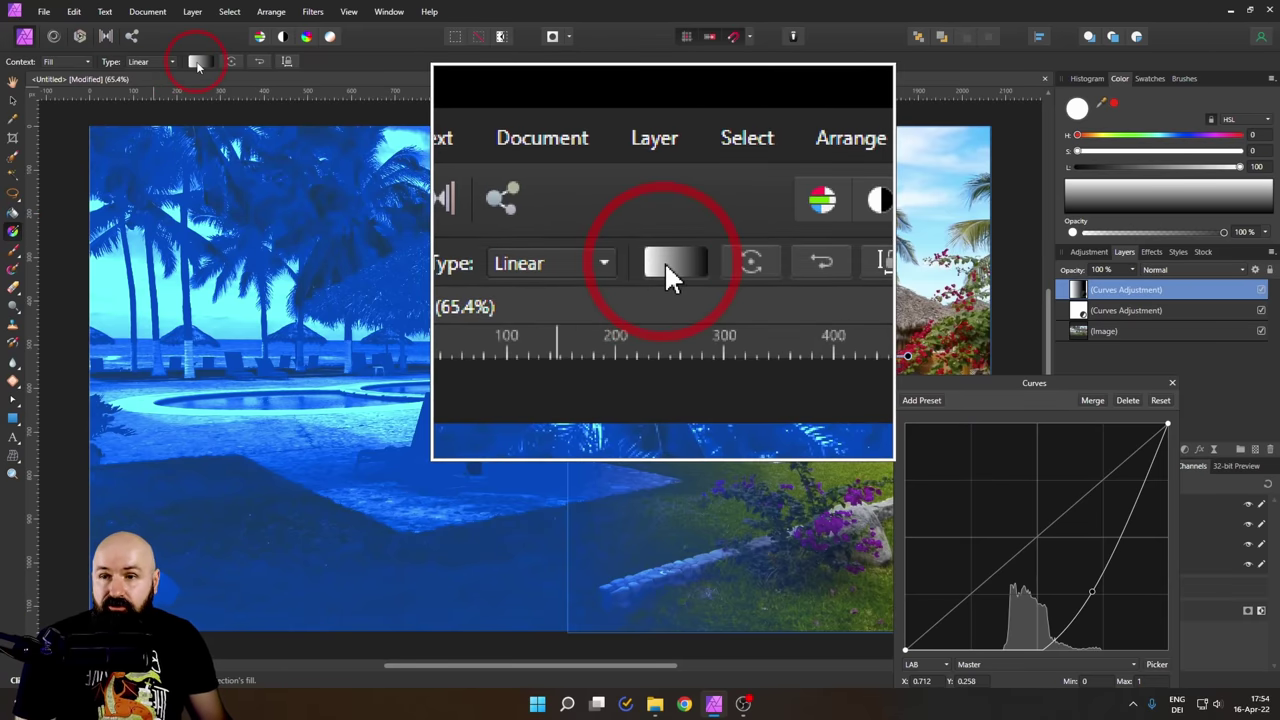
Step: Change the mask gradient's type to Elliptical and reverse its stops
left_click(197, 62)
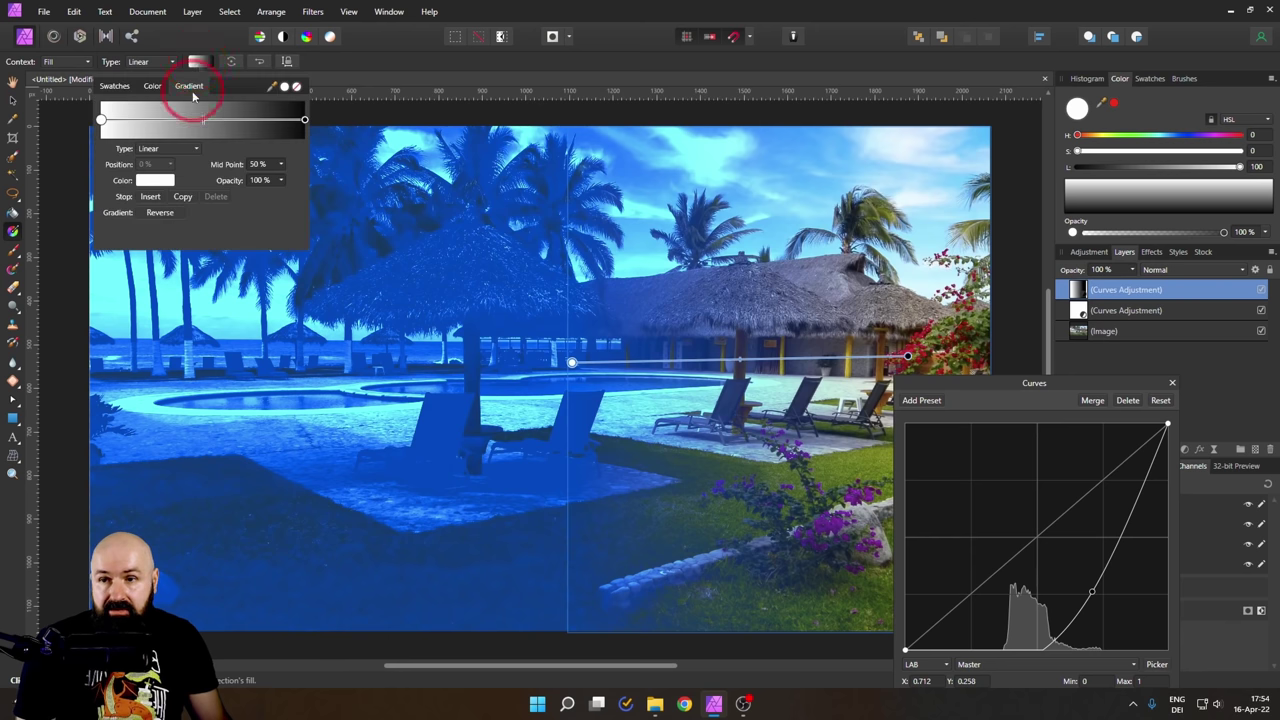
left_click(103, 122)
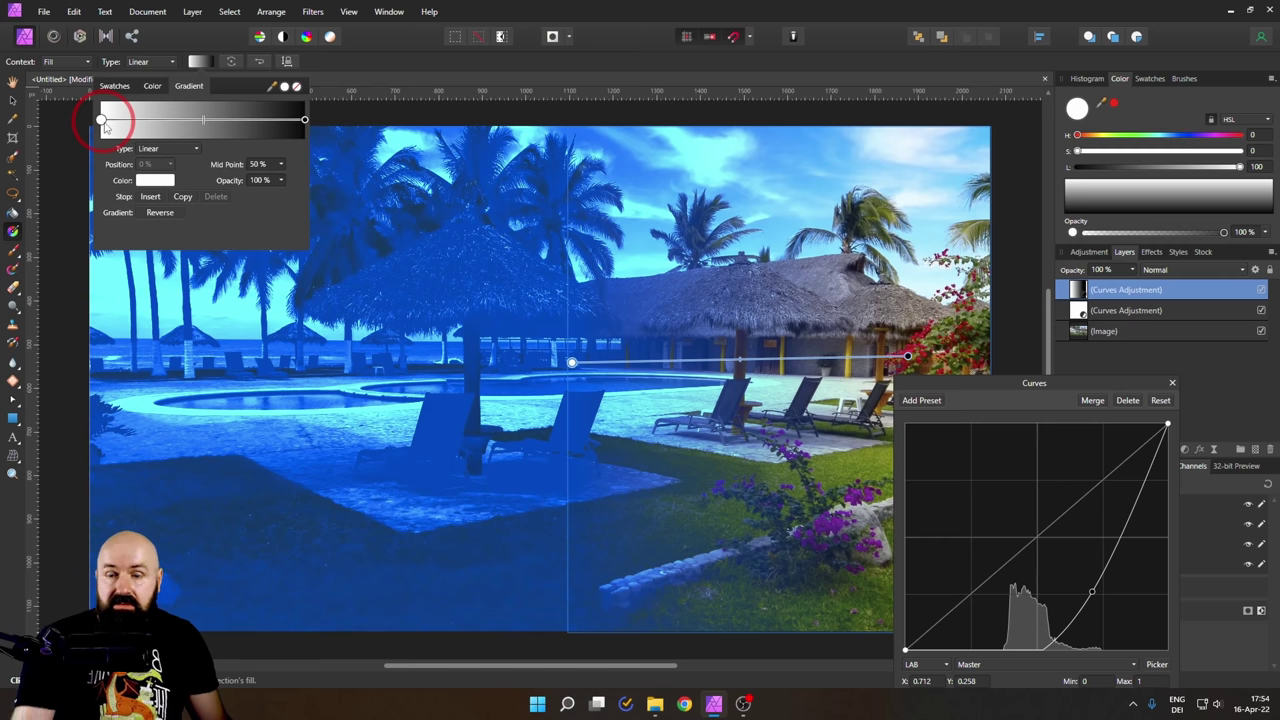
left_click(297, 130)
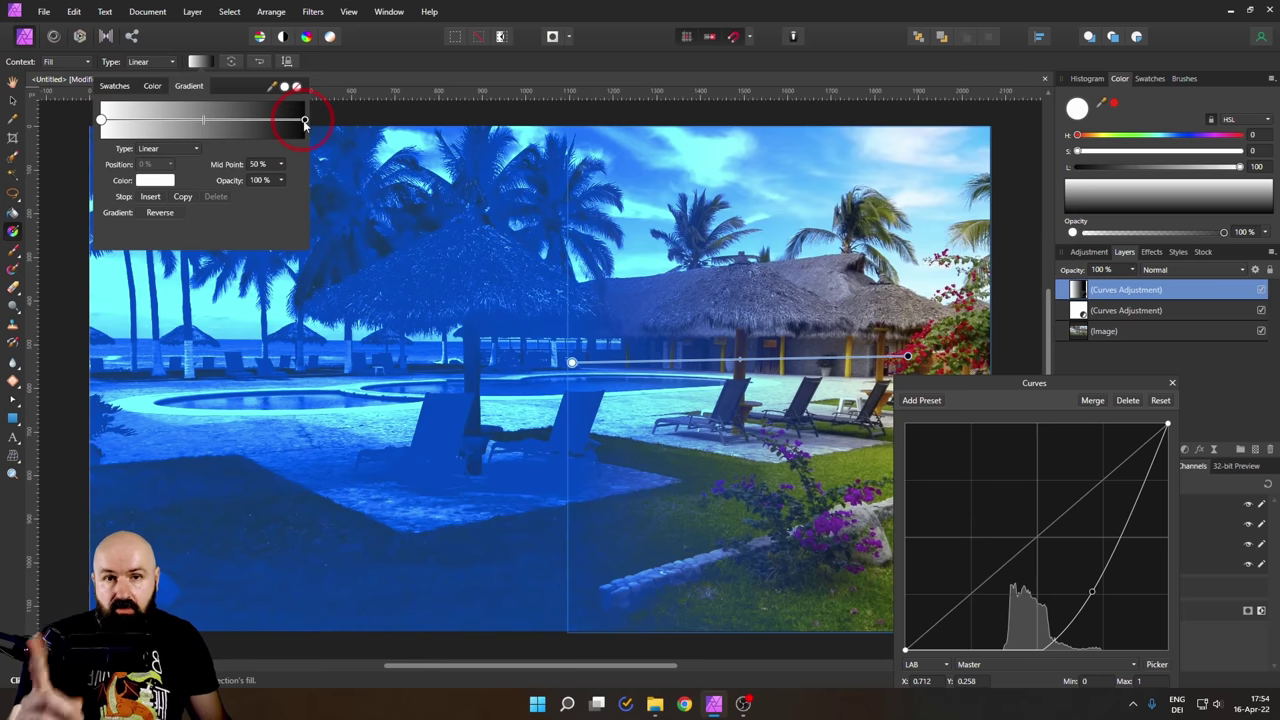
left_click(169, 149)
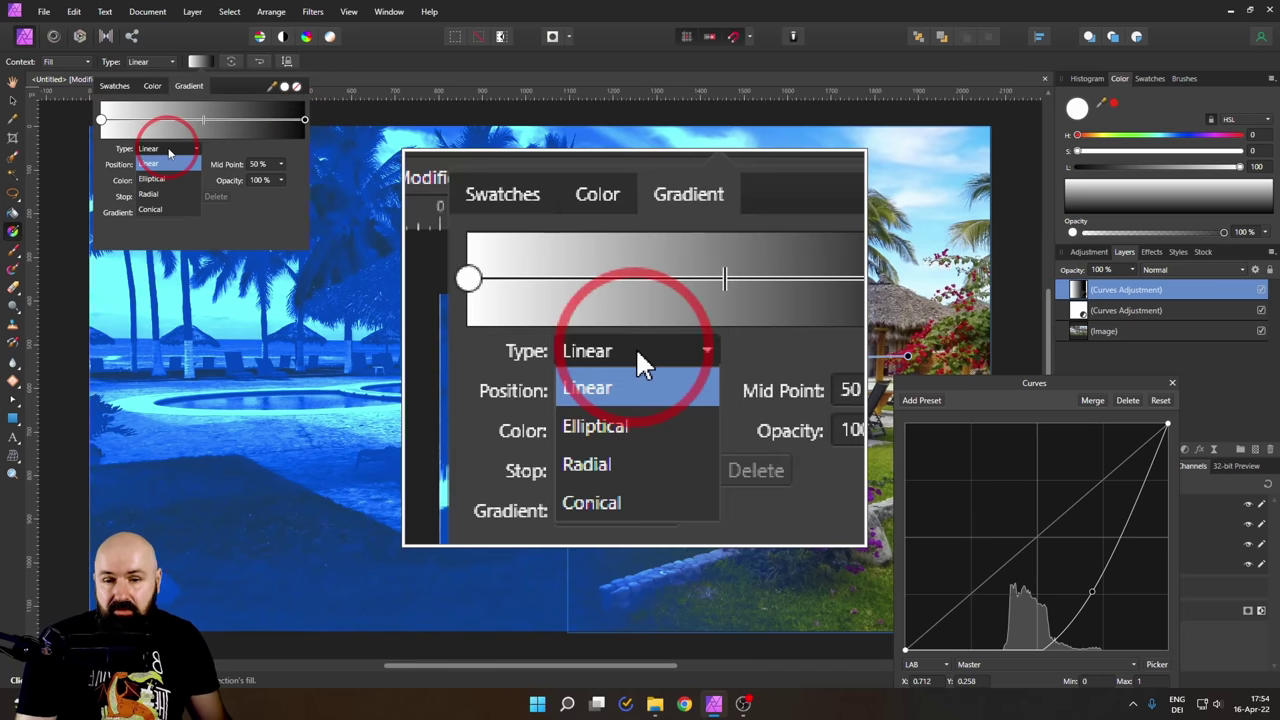
left_click(160, 179)
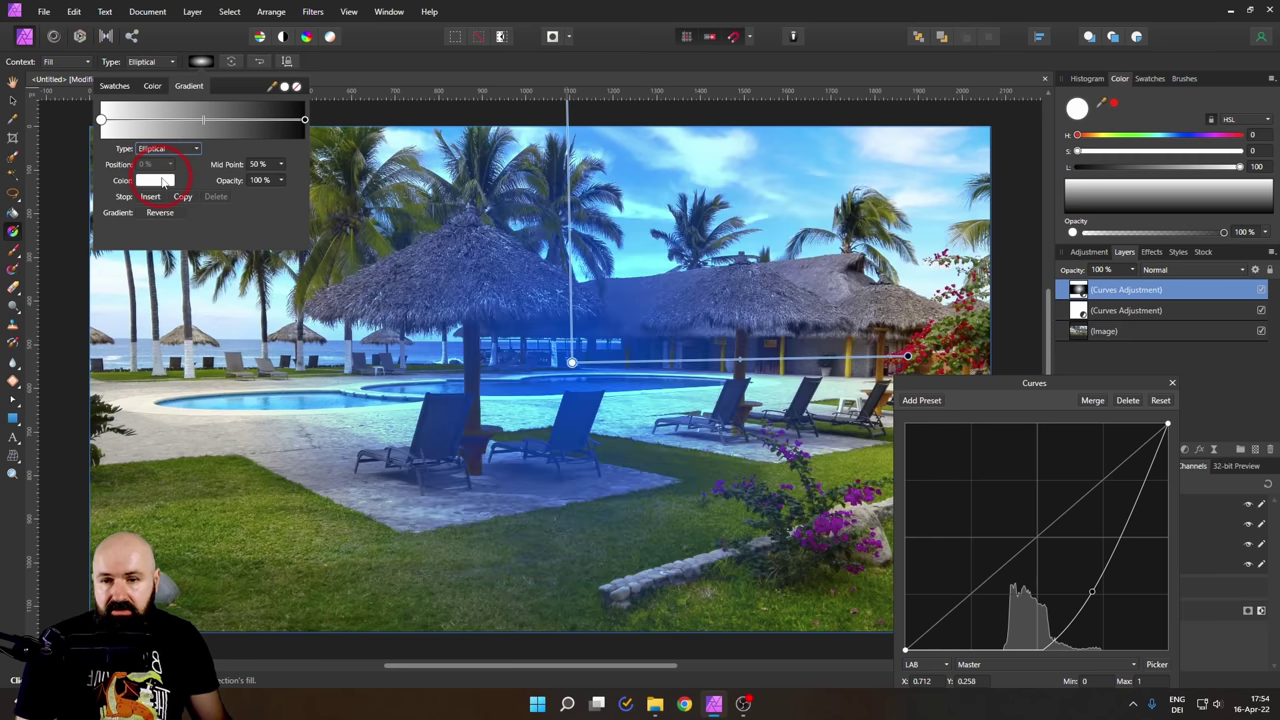
left_click(571, 363)
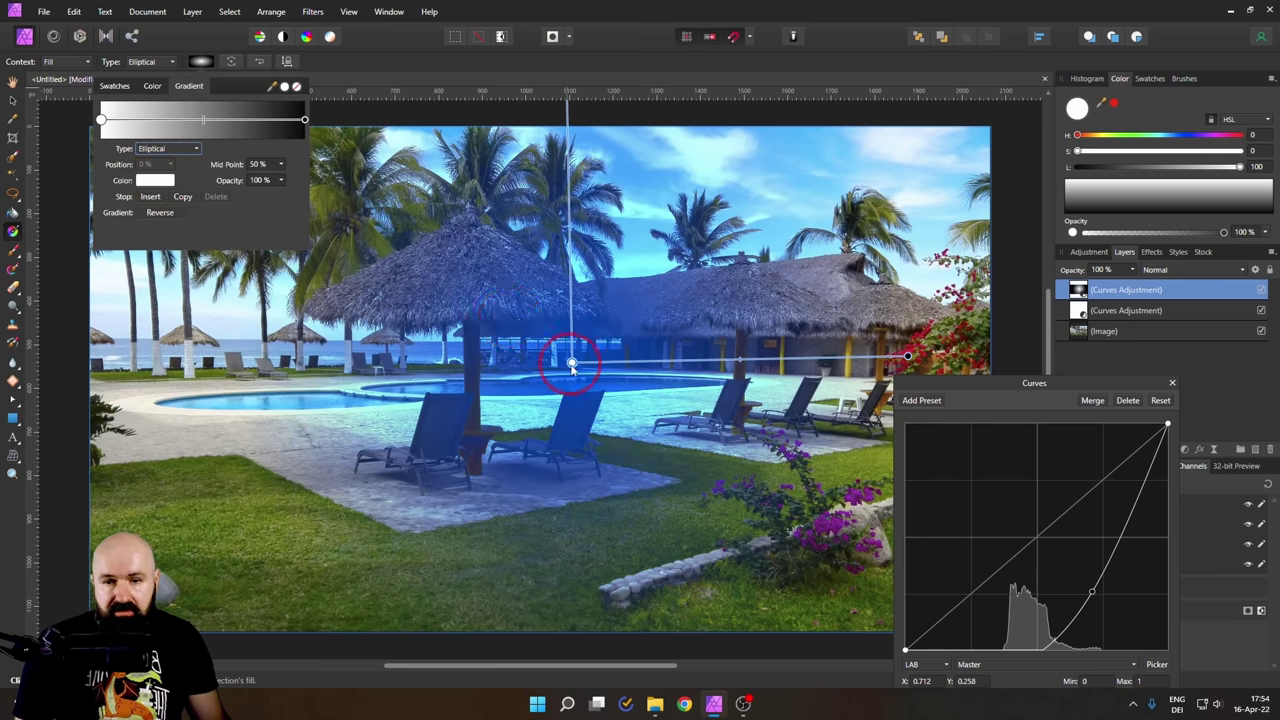
left_click(150, 213)
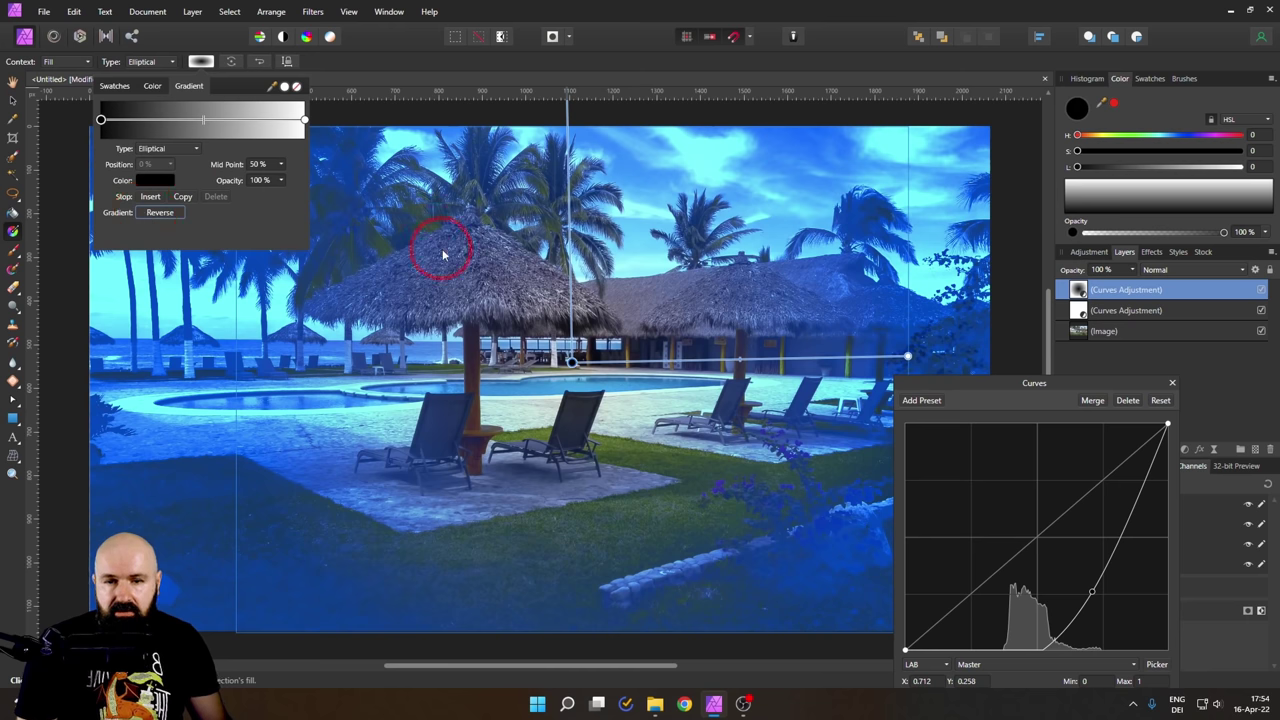
Step: Stretch the elliptical gradient past the photo's right edge and extend its vertical reach upward
scroll(655, 355, "down", 3)
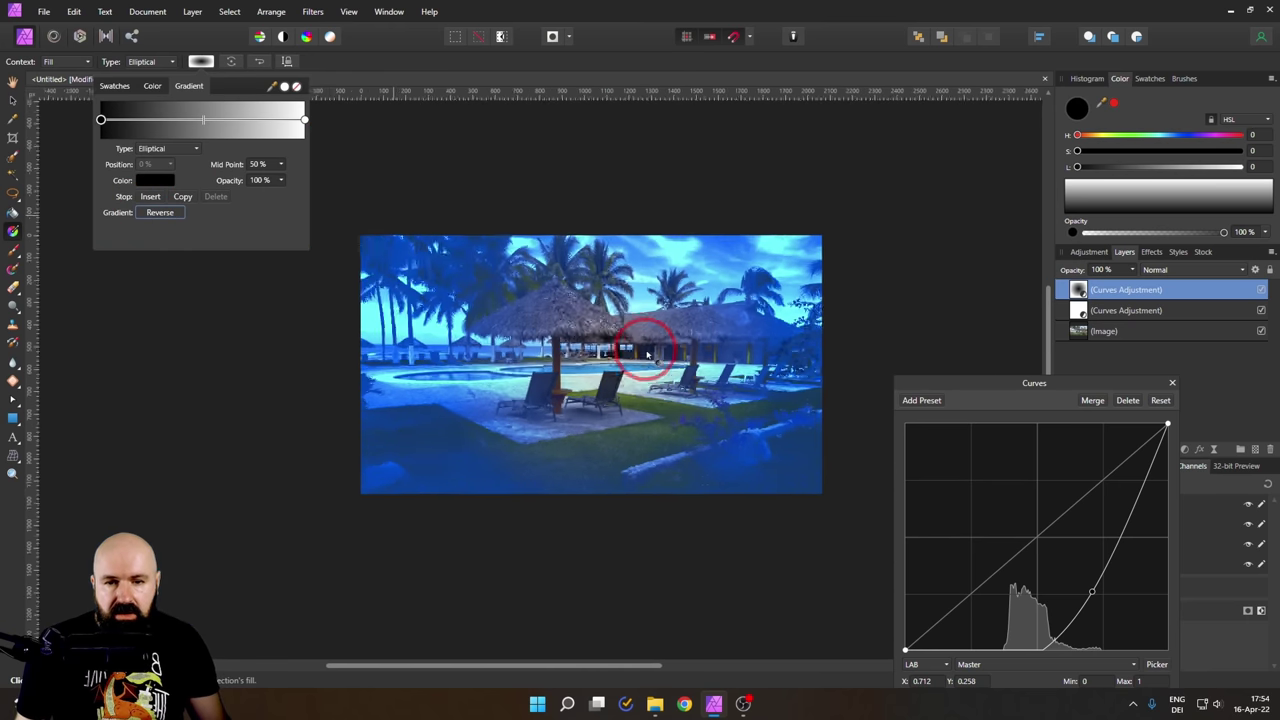
left_click(753, 353)
left_click_drag(755, 353, 830, 354)
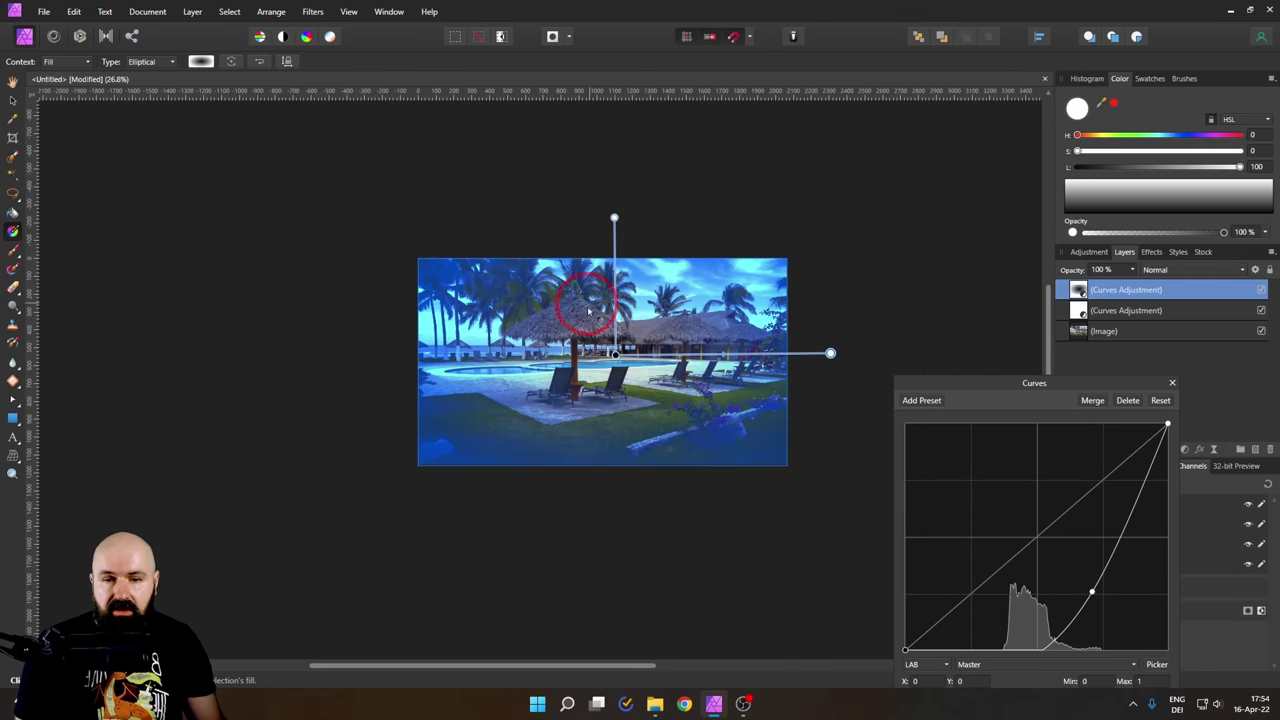
left_click(600, 372)
mouse_move(831, 366)
left_mouse_down()
mouse_move(820, 366)
mouse_move(886, 363)
mouse_move(849, 369)
left_mouse_up()
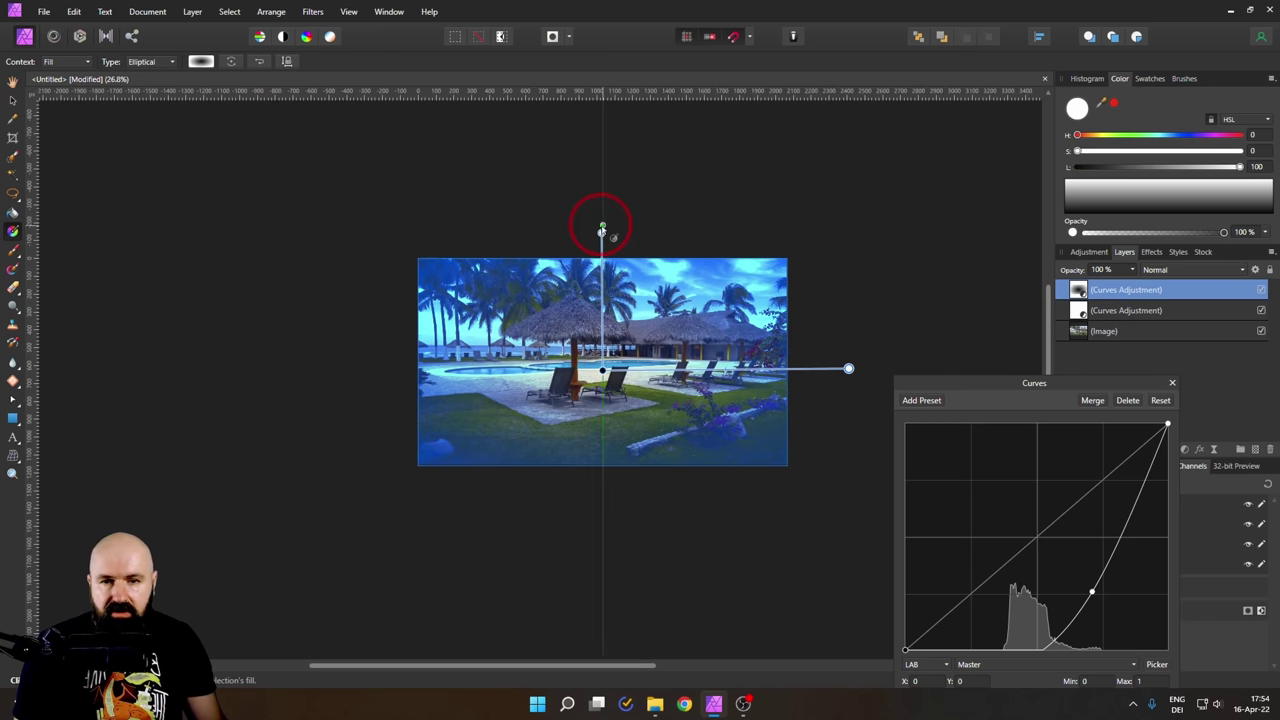
left_click_drag(598, 226, 602, 182)
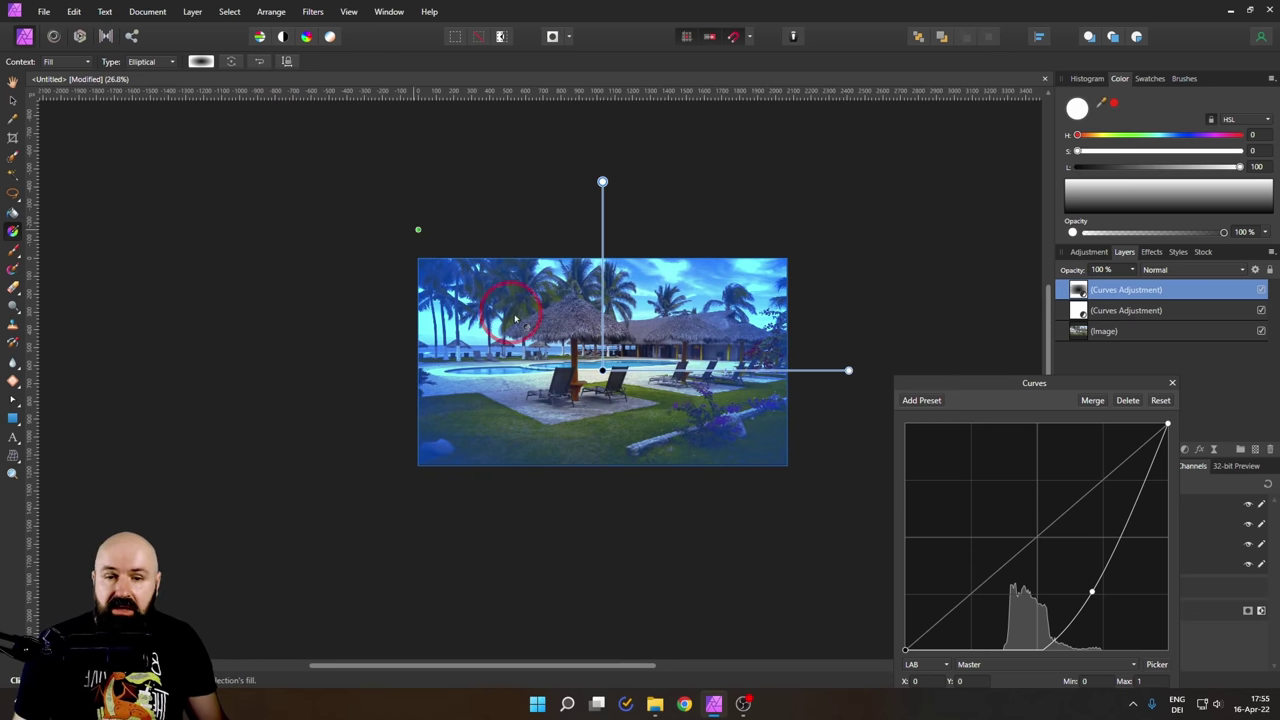
left_click(645, 349, "ctrl")
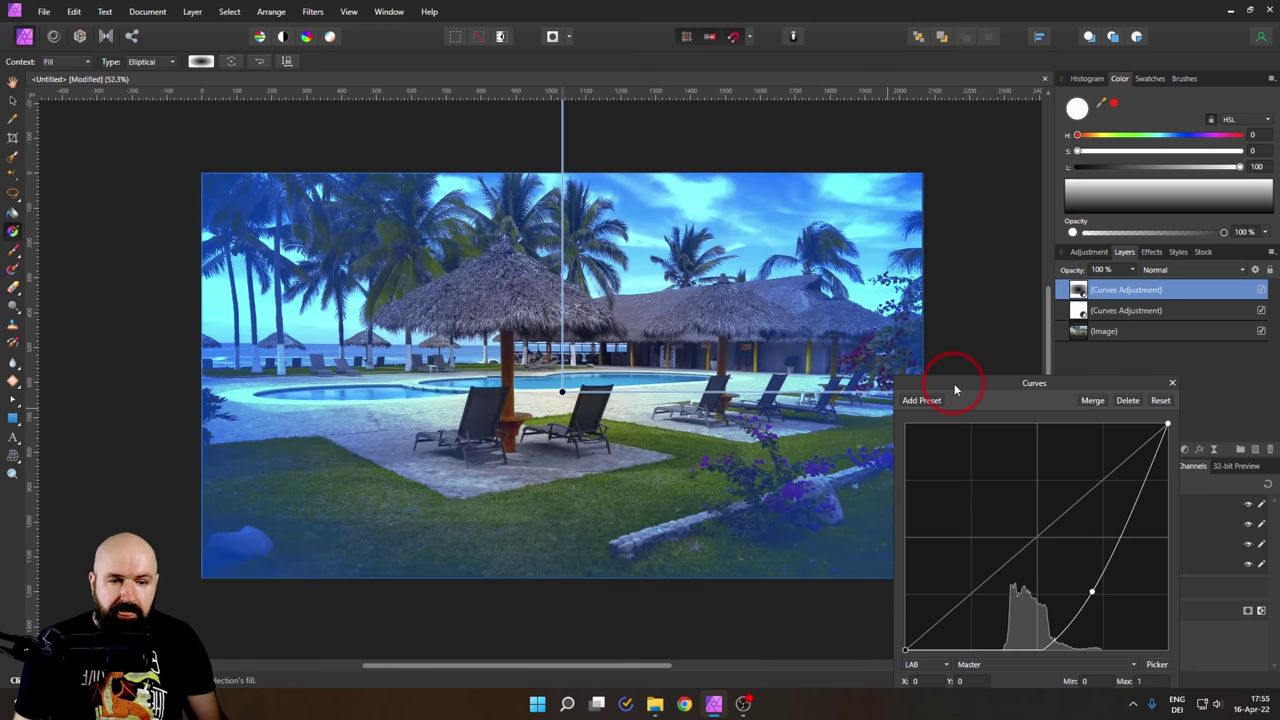
left_click_drag(954, 390, 1063, 457)
left_click(805, 390)
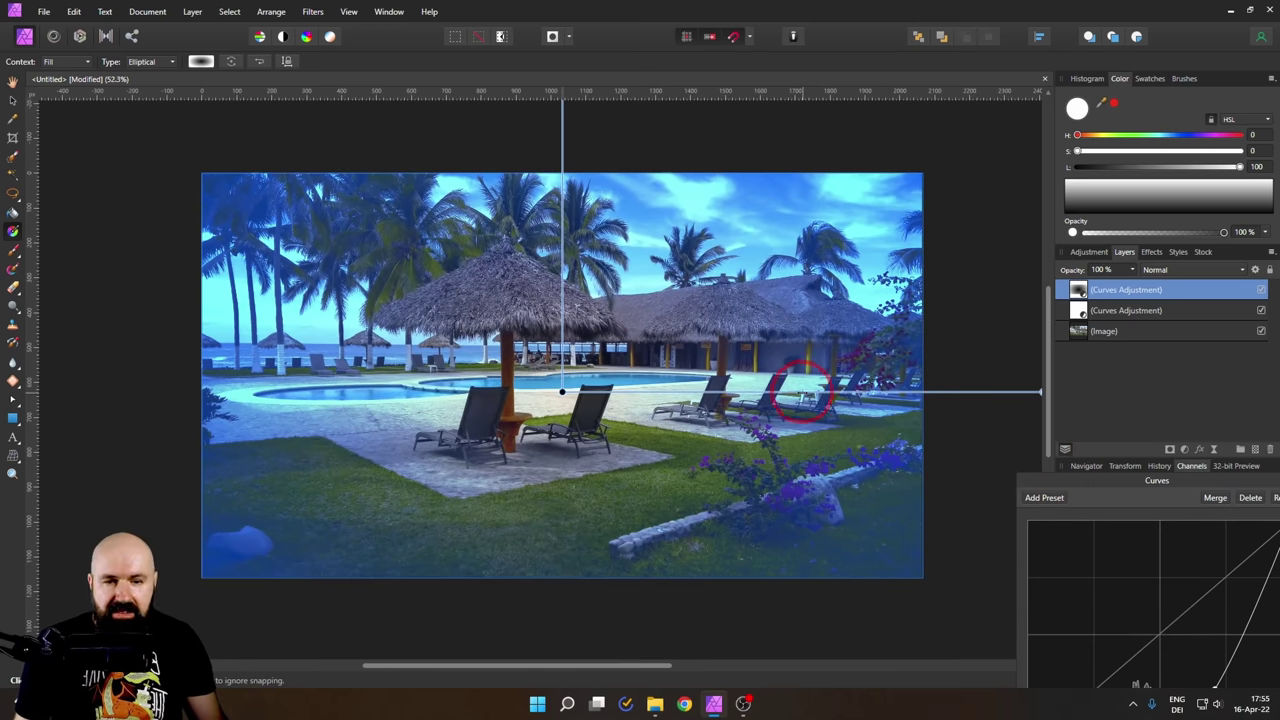
Step: Move the gradient midpoint out to 56% and shift the gradient centre slightly higher
left_click(201, 61)
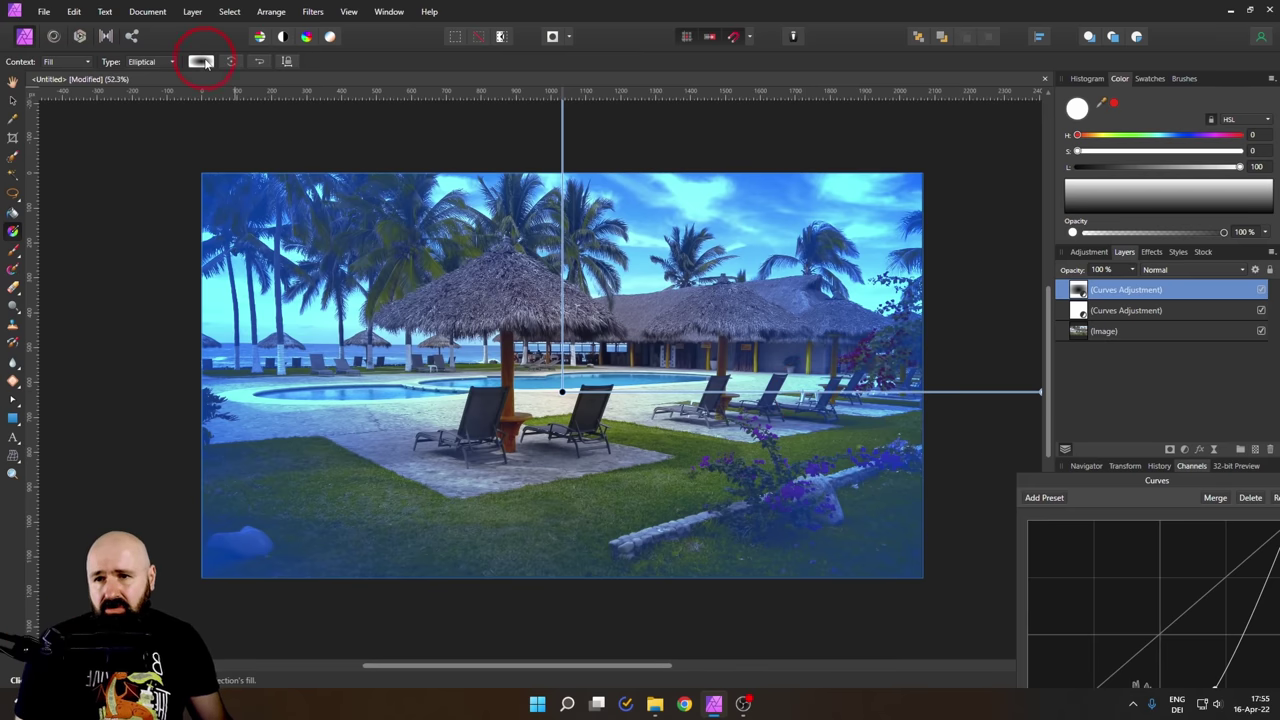
left_click(205, 124)
mouse_move(205, 124)
left_mouse_down()
mouse_move(243, 120)
mouse_move(167, 120)
mouse_move(228, 122)
mouse_move(214, 122)
left_mouse_up()
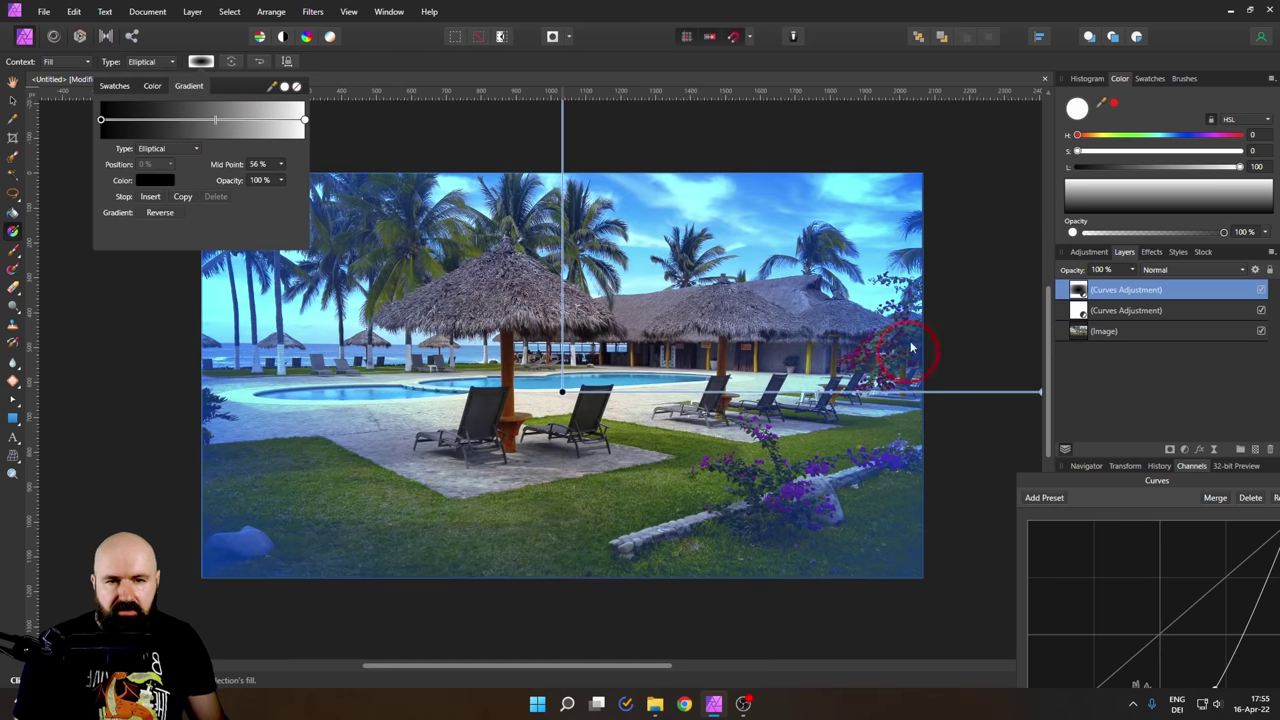
left_click(205, 63)
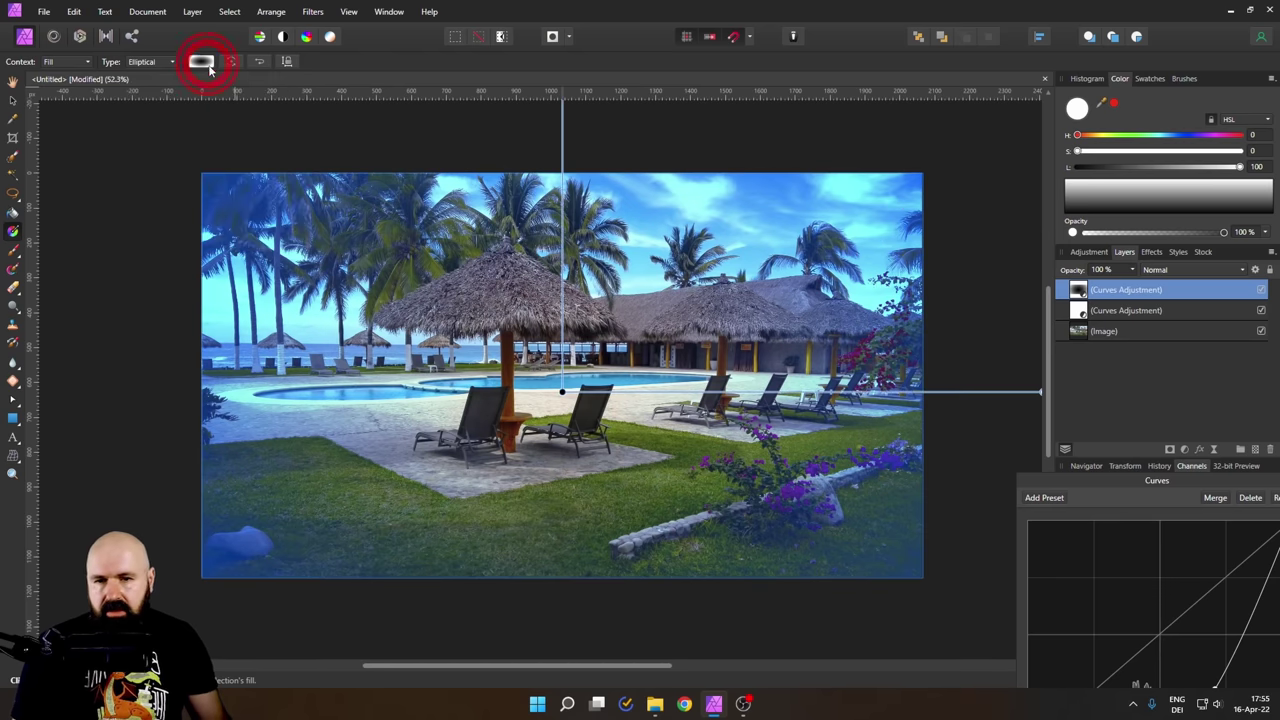
left_click_drag(562, 391, 562, 375)
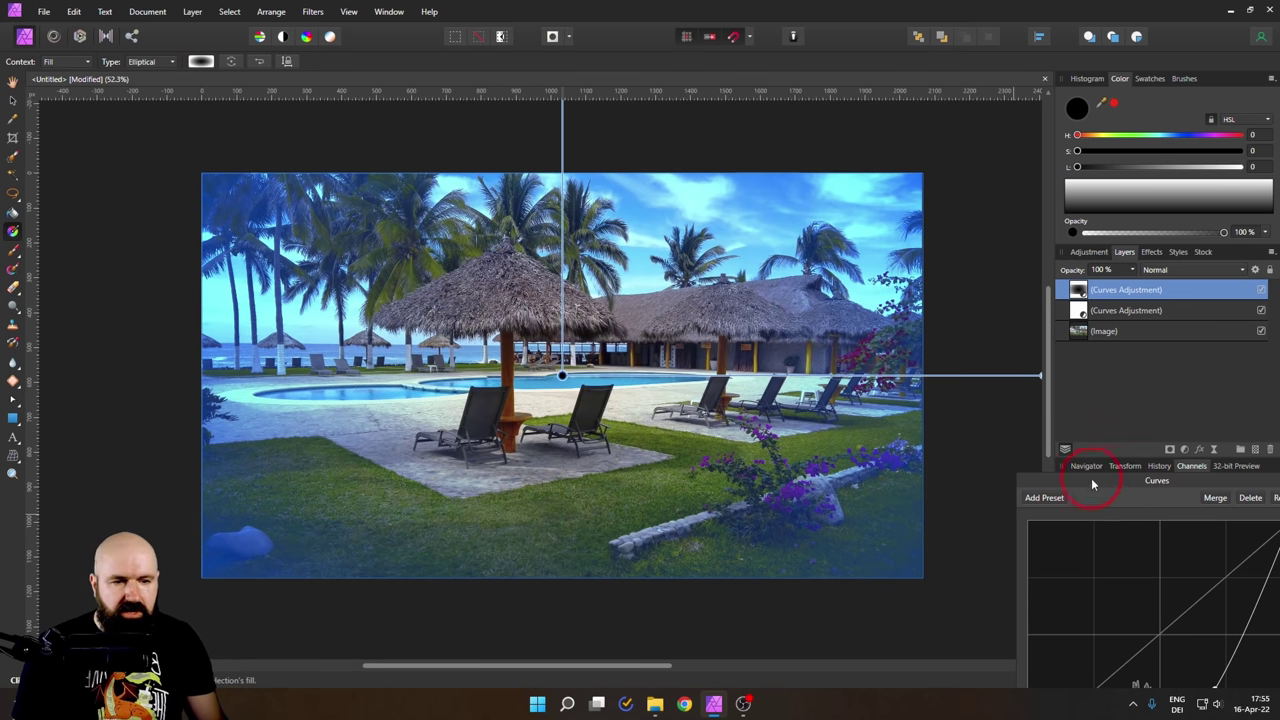
left_click_drag(1088, 490, 829, 240)
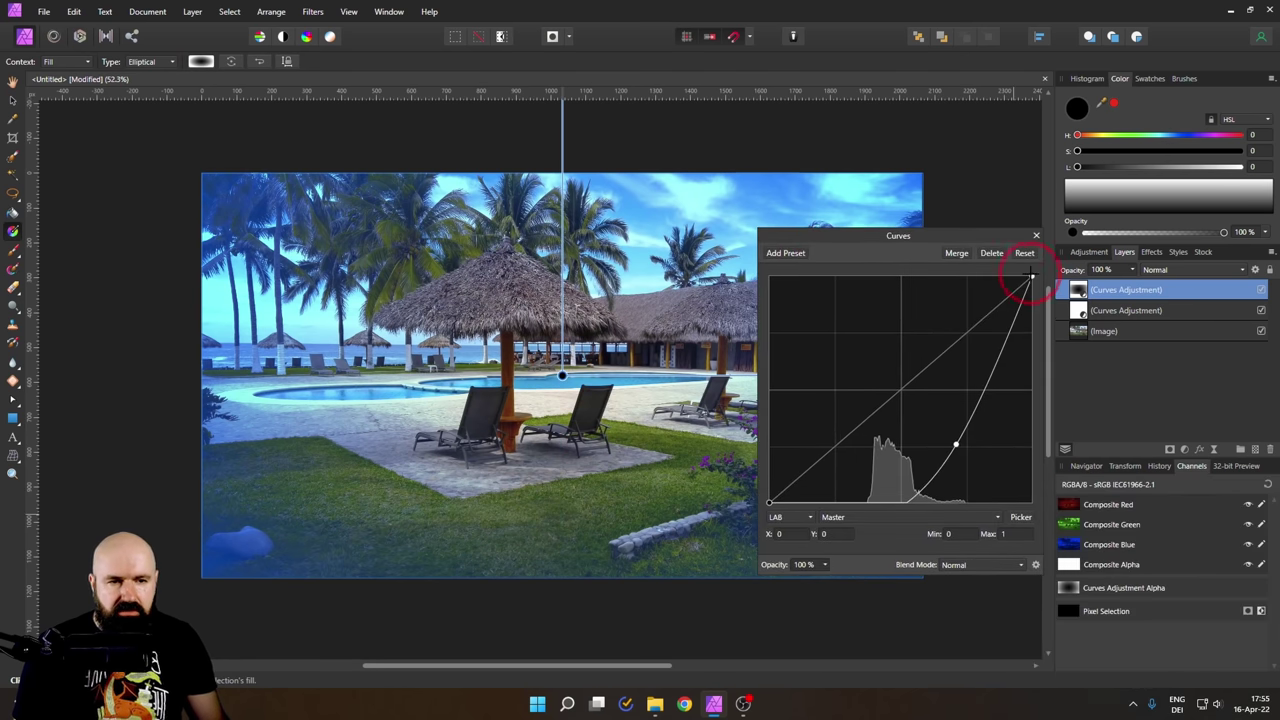
Step: Reset the top curve, switch to Lightness, and set its point to X 0.539, Y 0.429
left_click(1025, 256)
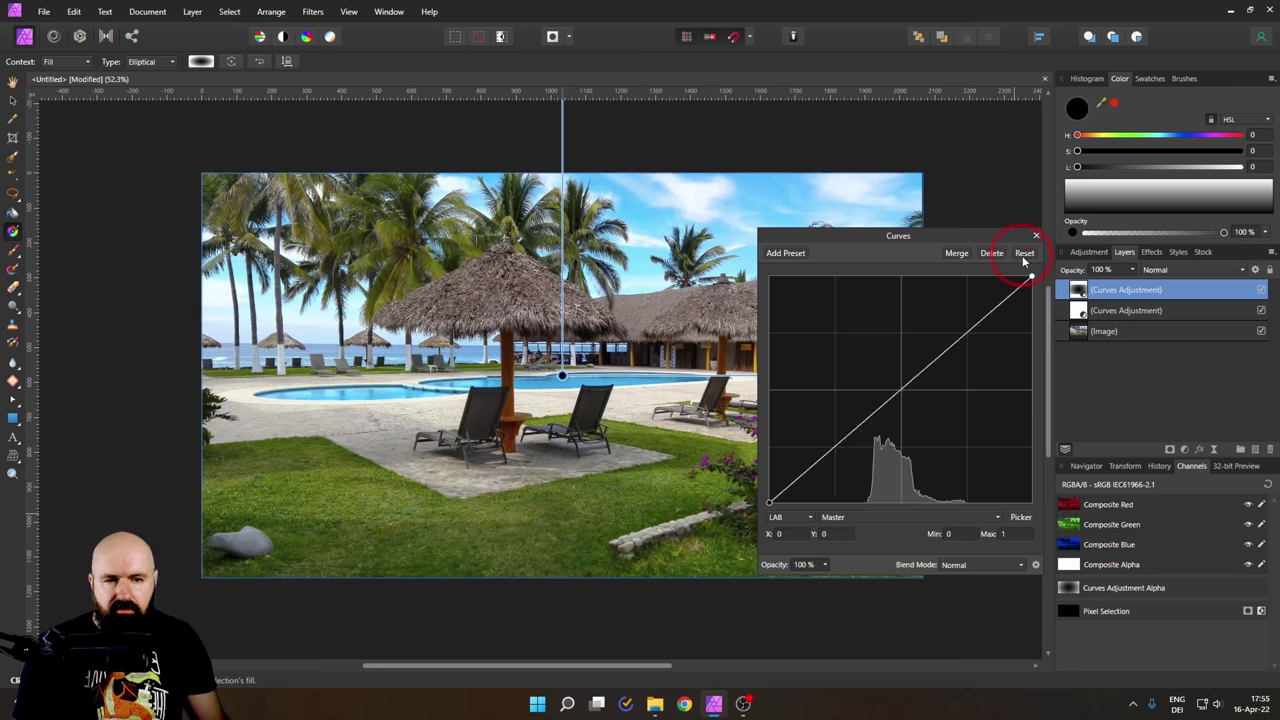
left_click(850, 525)
left_click(851, 543)
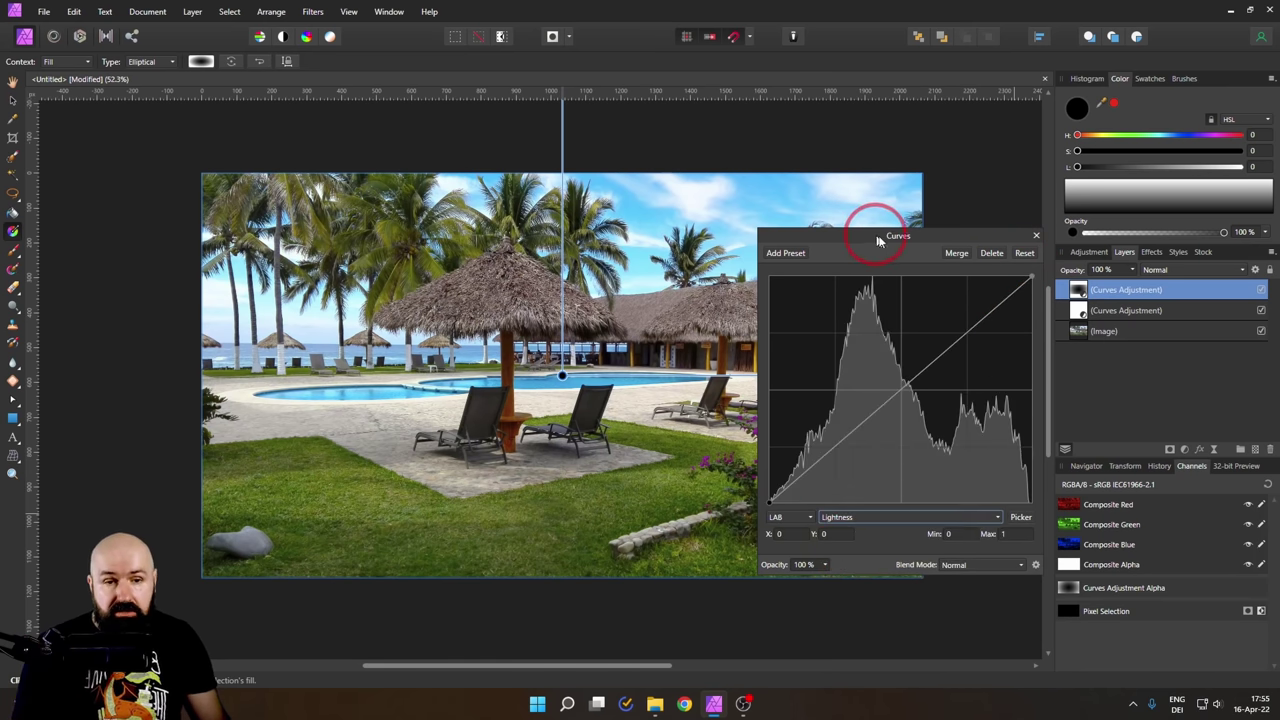
left_click_drag(878, 241, 1042, 263)
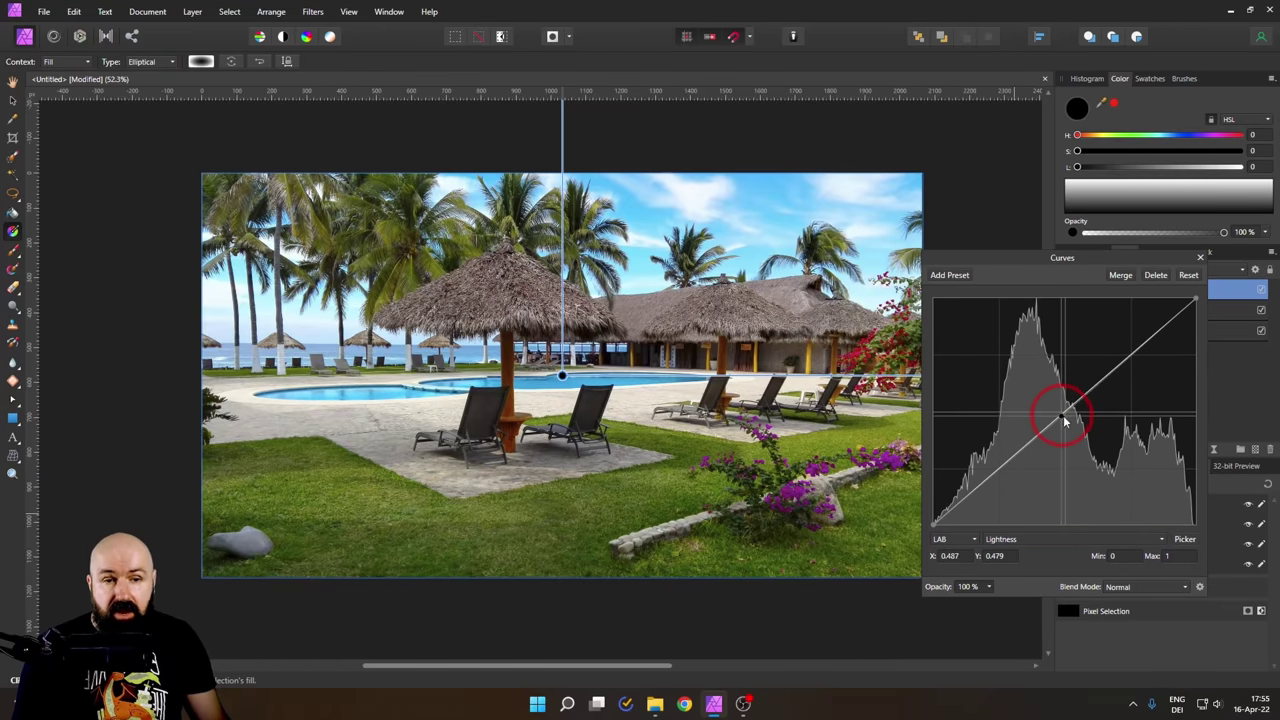
left_click_drag(1065, 420, 1086, 434)
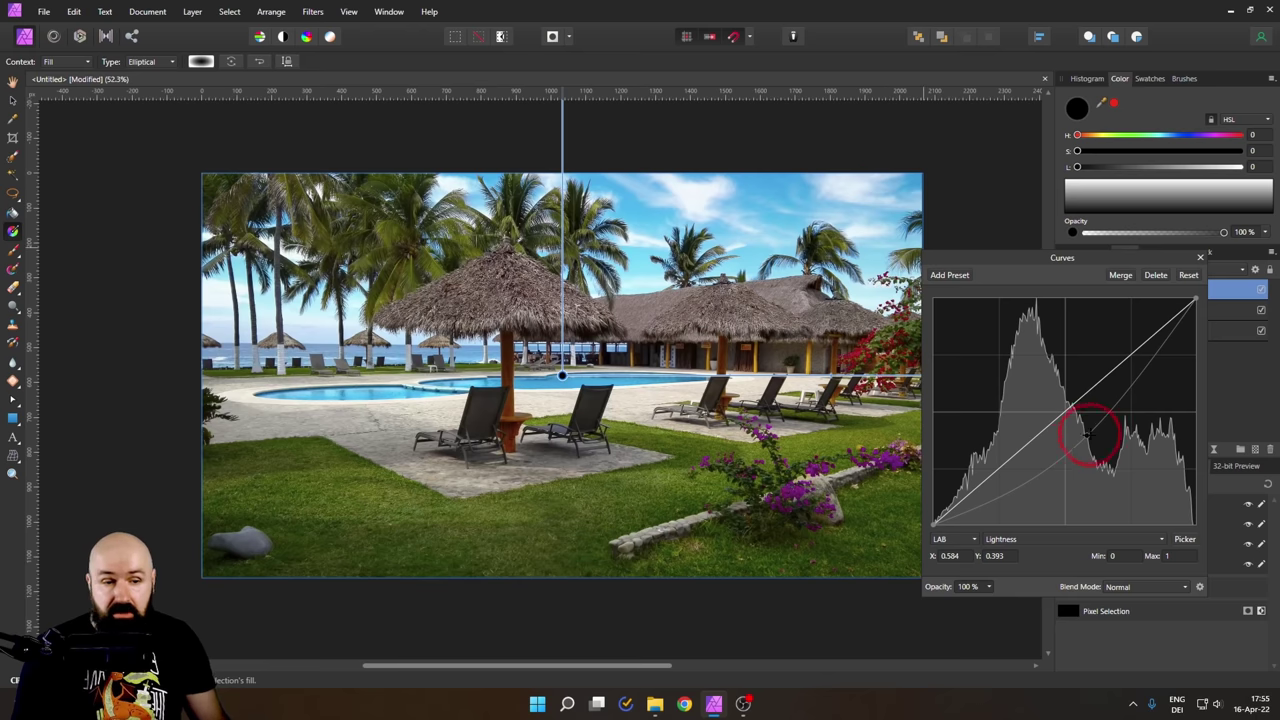
left_click_drag(1093, 450, 1097, 450)
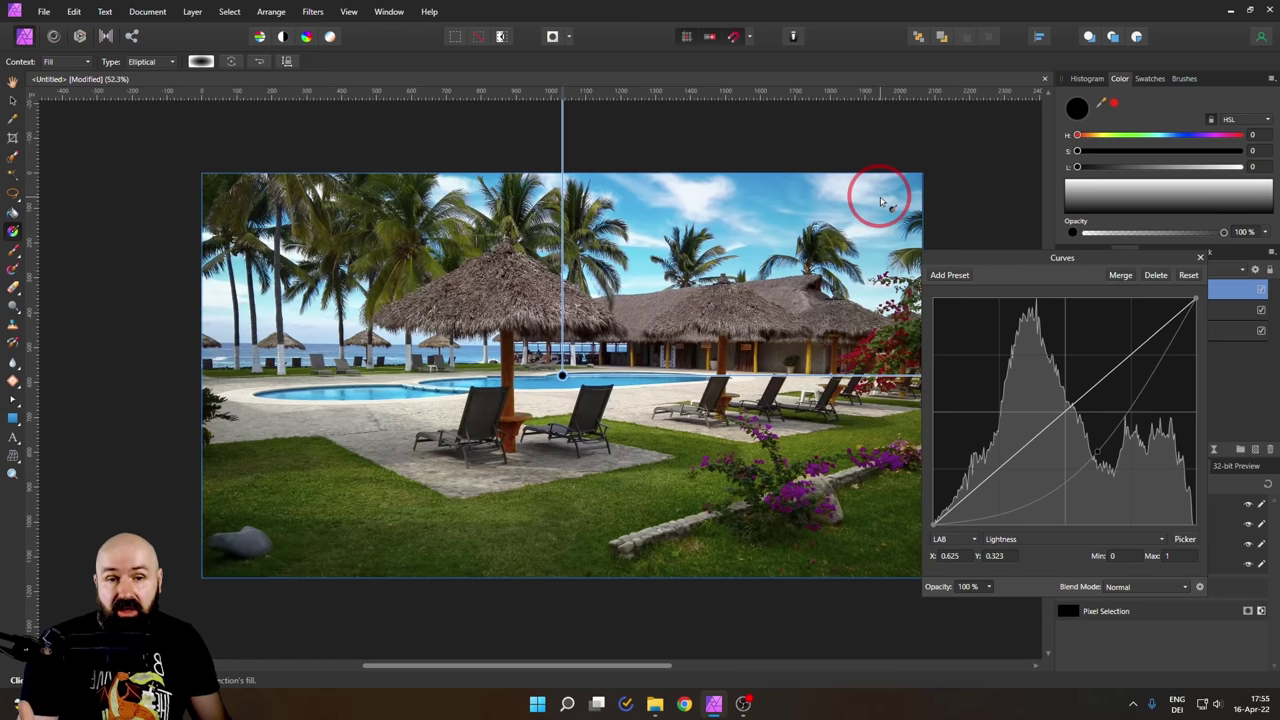
left_click_drag(1097, 457, 1080, 437)
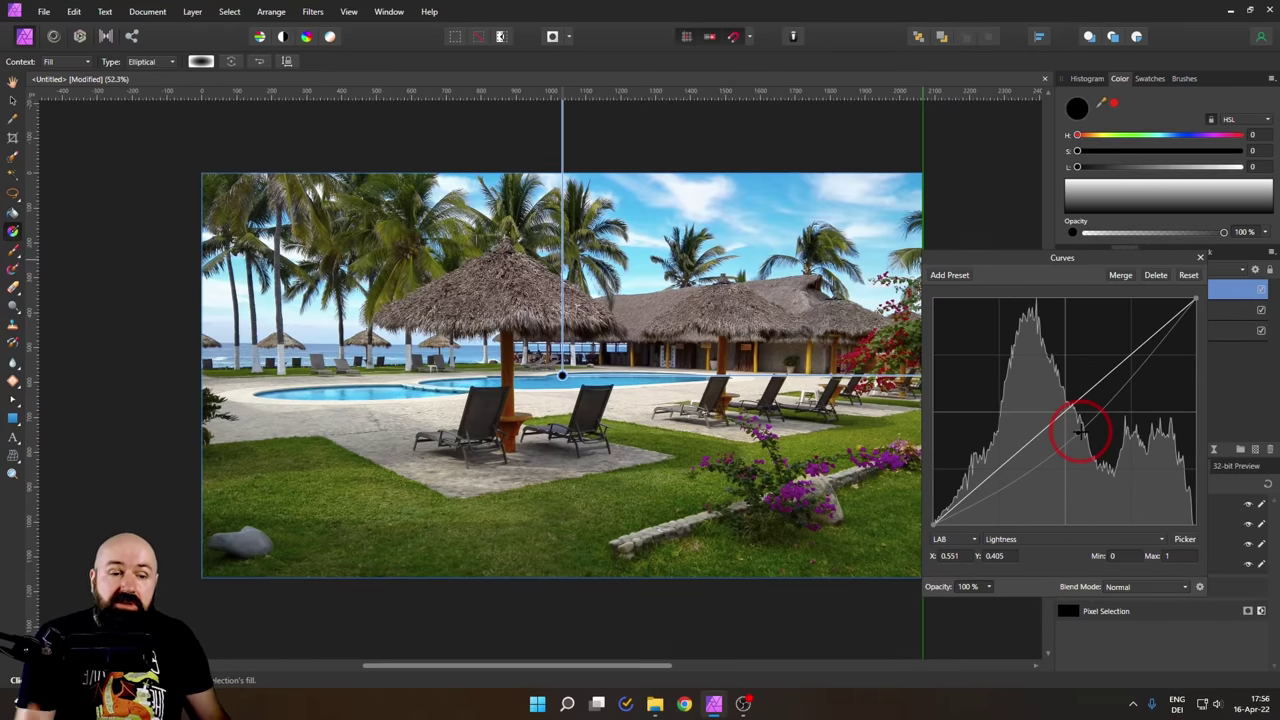
left_click(1078, 431)
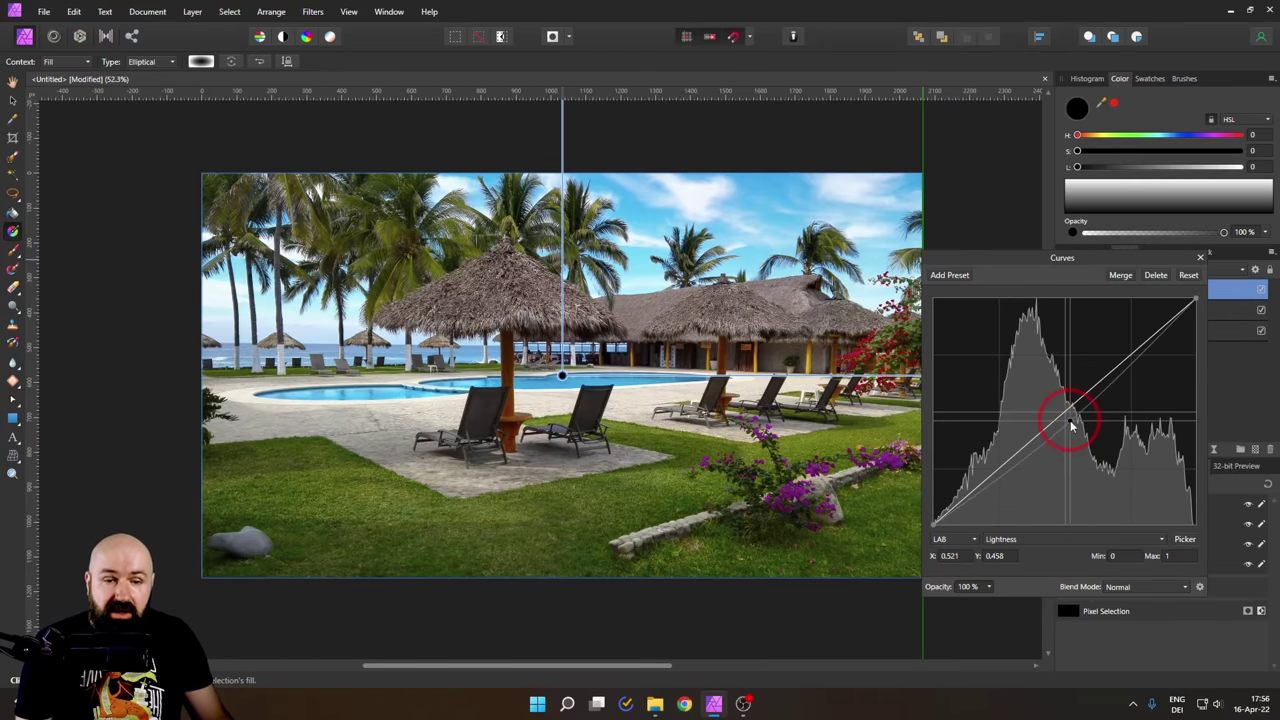
left_click(1135, 258)
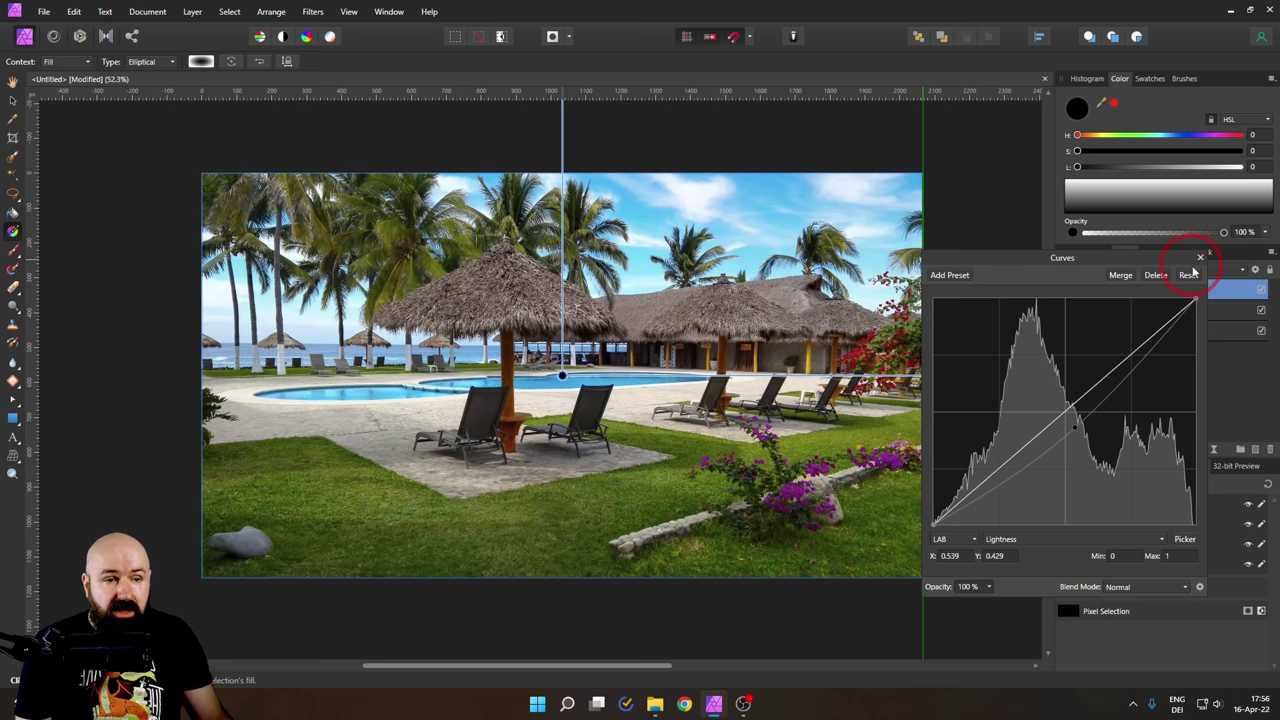
left_click(1200, 258)
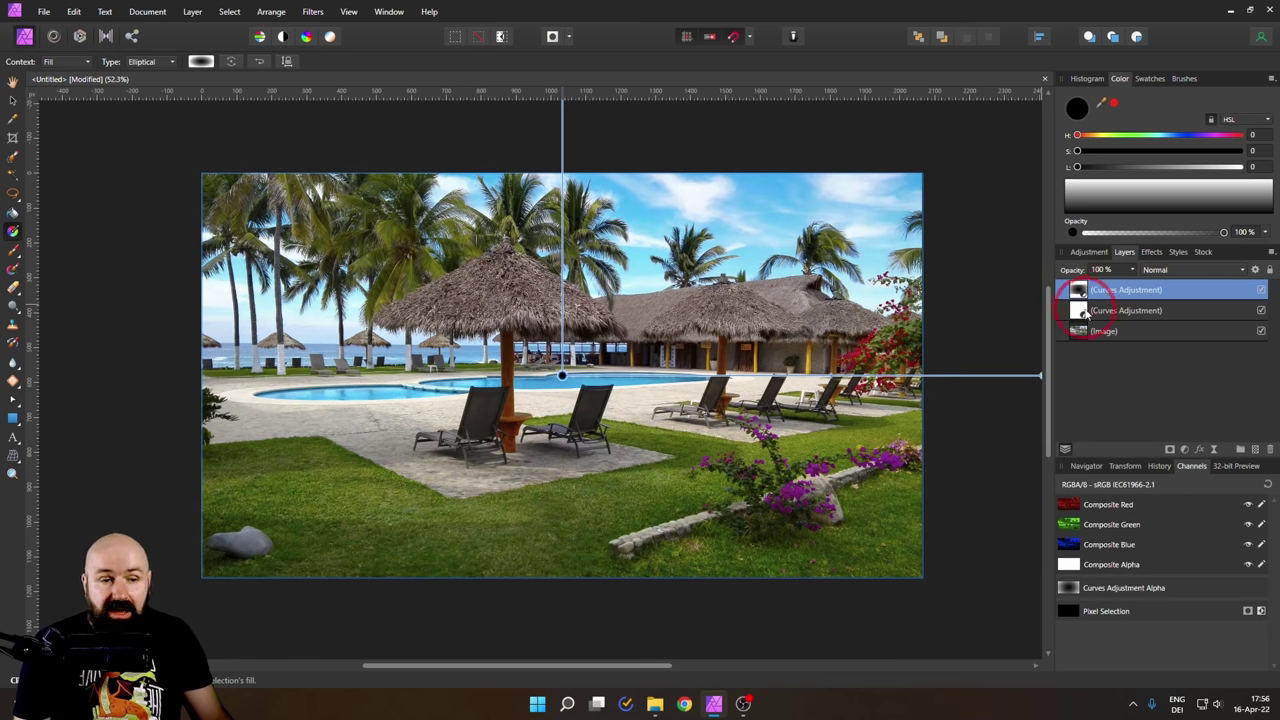
Step: Set the warming Curves layer's opacity to 75%
left_click(1086, 312)
left_click_drag(991, 314, 1070, 350)
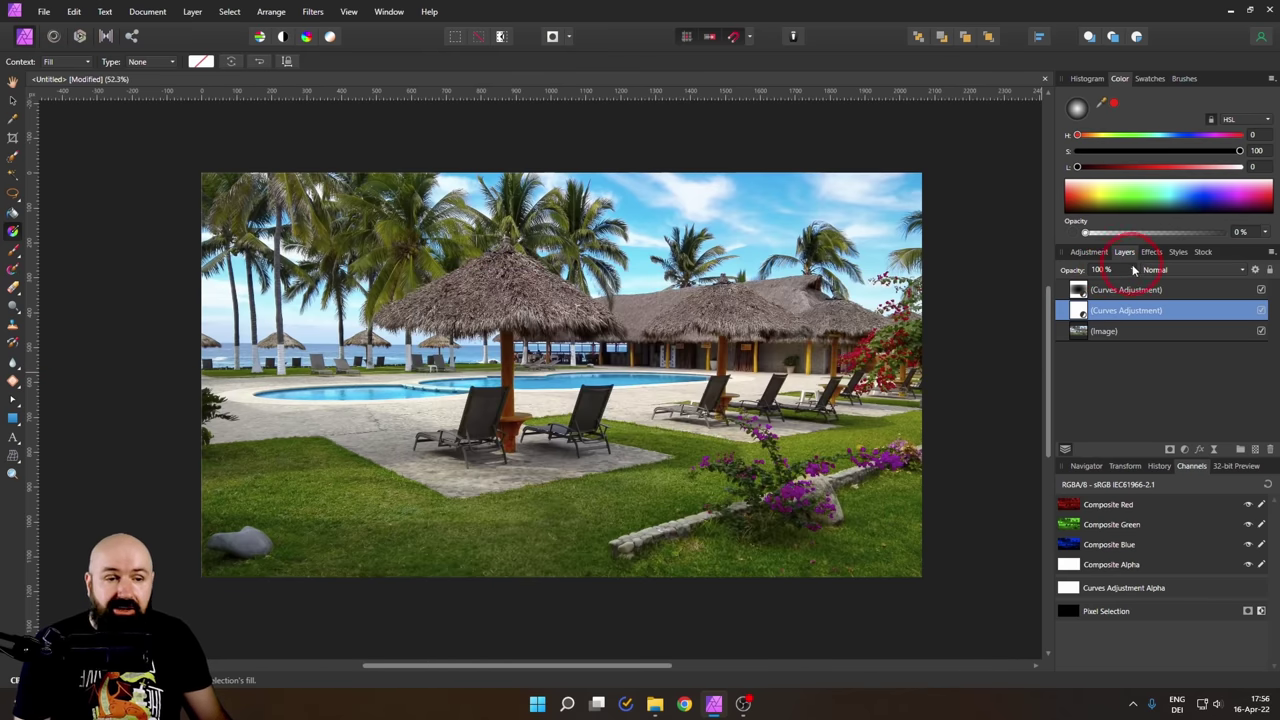
left_click(1133, 270)
mouse_move(1135, 286)
left_mouse_down()
mouse_move(1100, 287)
mouse_move(1112, 287)
left_mouse_up()
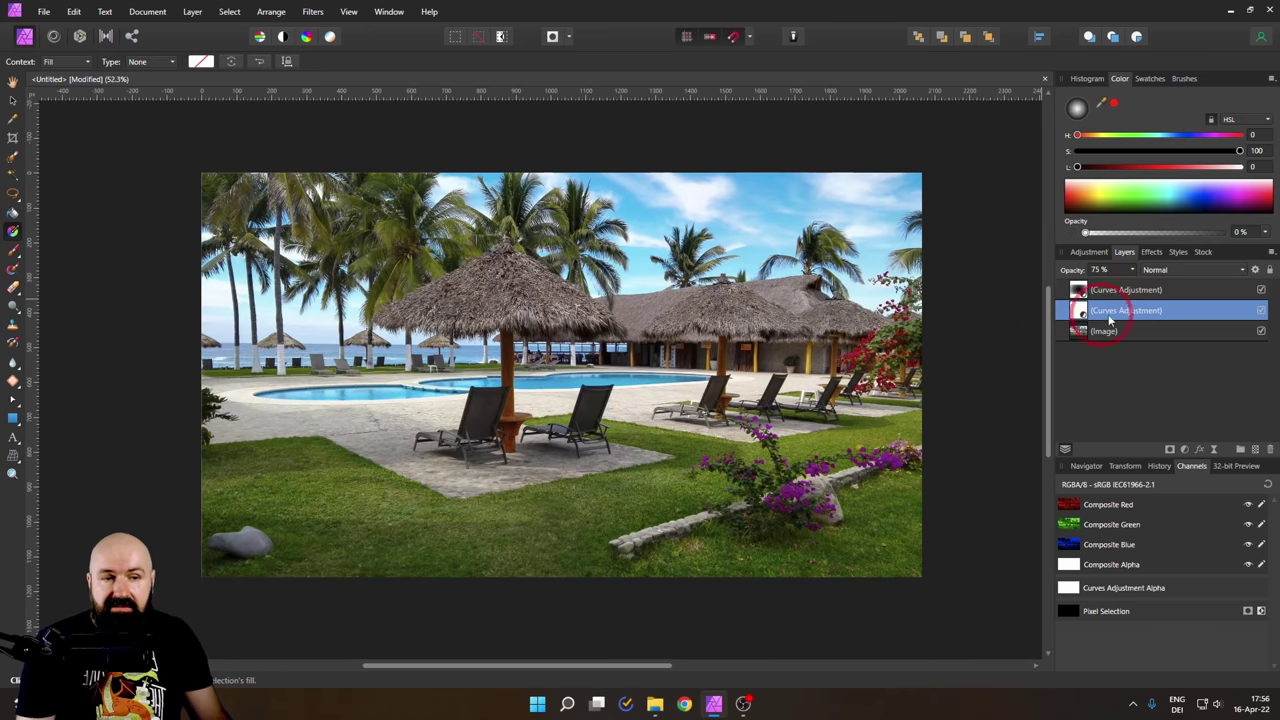
Step: Set the vignette Curves layer's opacity to 50%
left_click(1085, 289)
left_click(1133, 270)
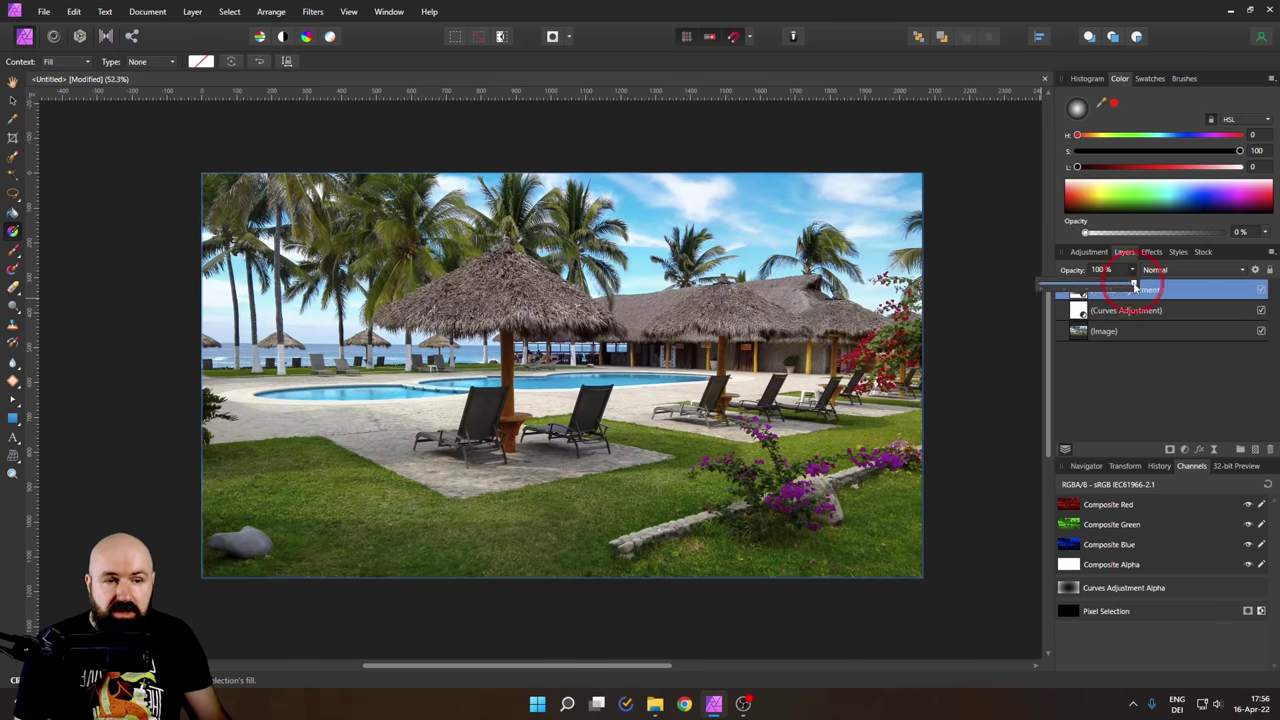
left_click_drag(1135, 286, 1088, 288)
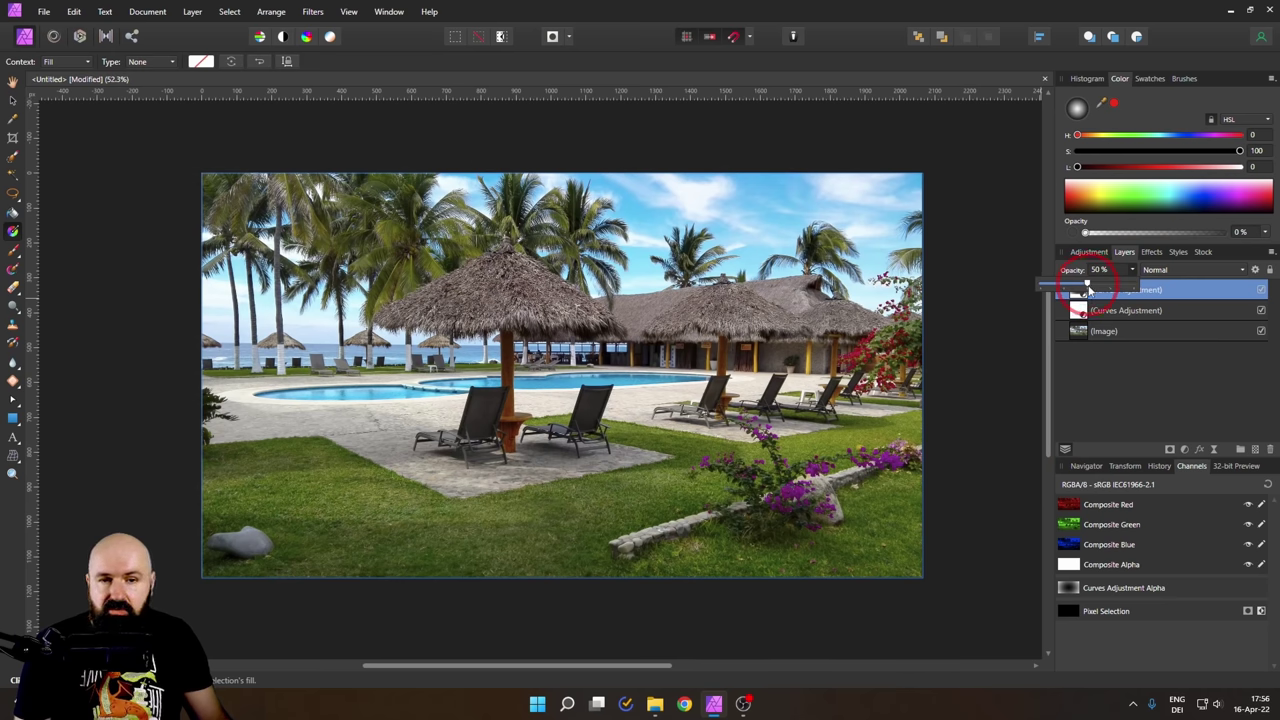
left_click(1130, 393)
key("ctrl+0")
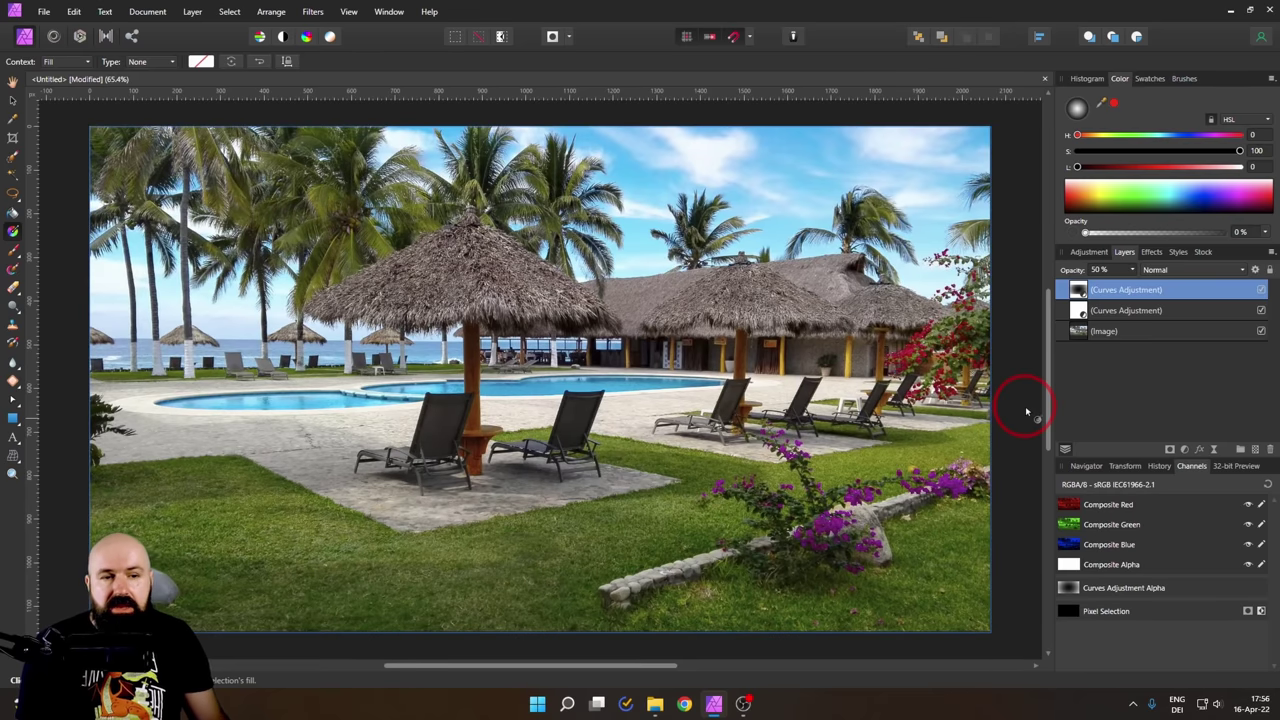
left_click(1262, 312)
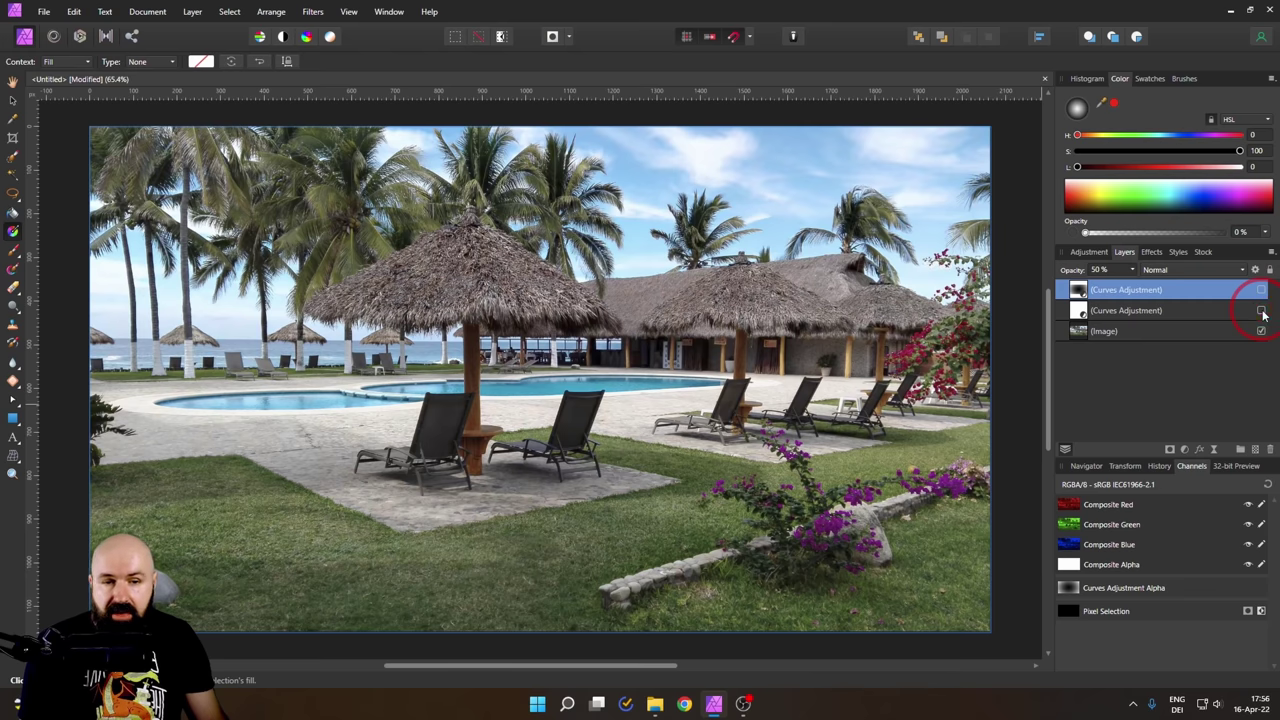
left_click(1262, 291)
left_click(1199, 408)
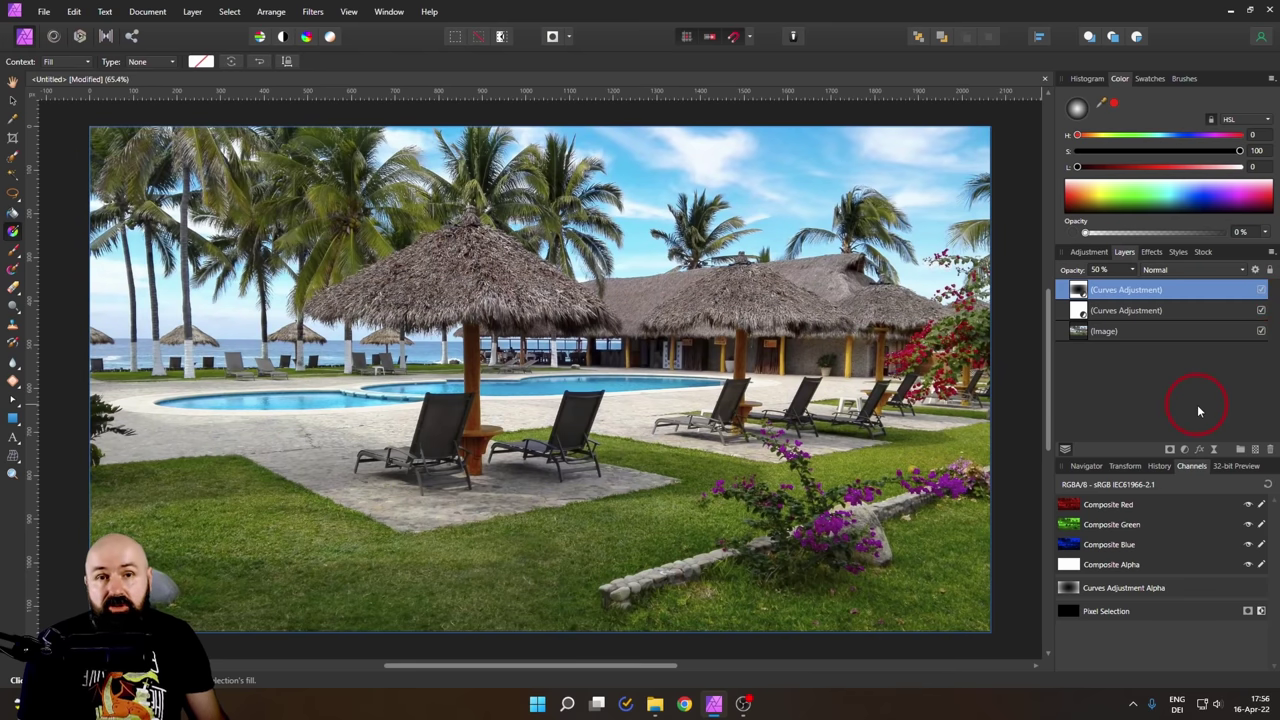